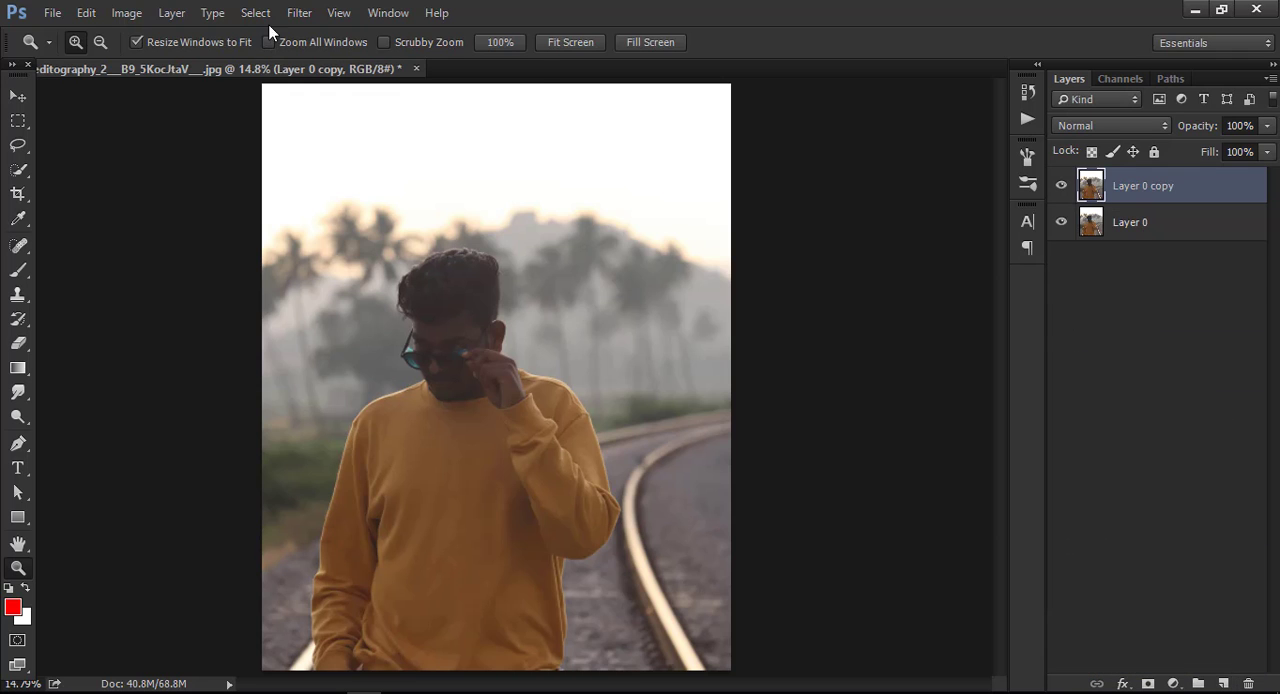
# Open the Camera Raw Filter on Layer 0 copy and set contrast +3, highlights +6, shadows +91 and whites +100, then raise clarity.
pyautogui.click(299, 12)
pyautogui.click(355, 121)
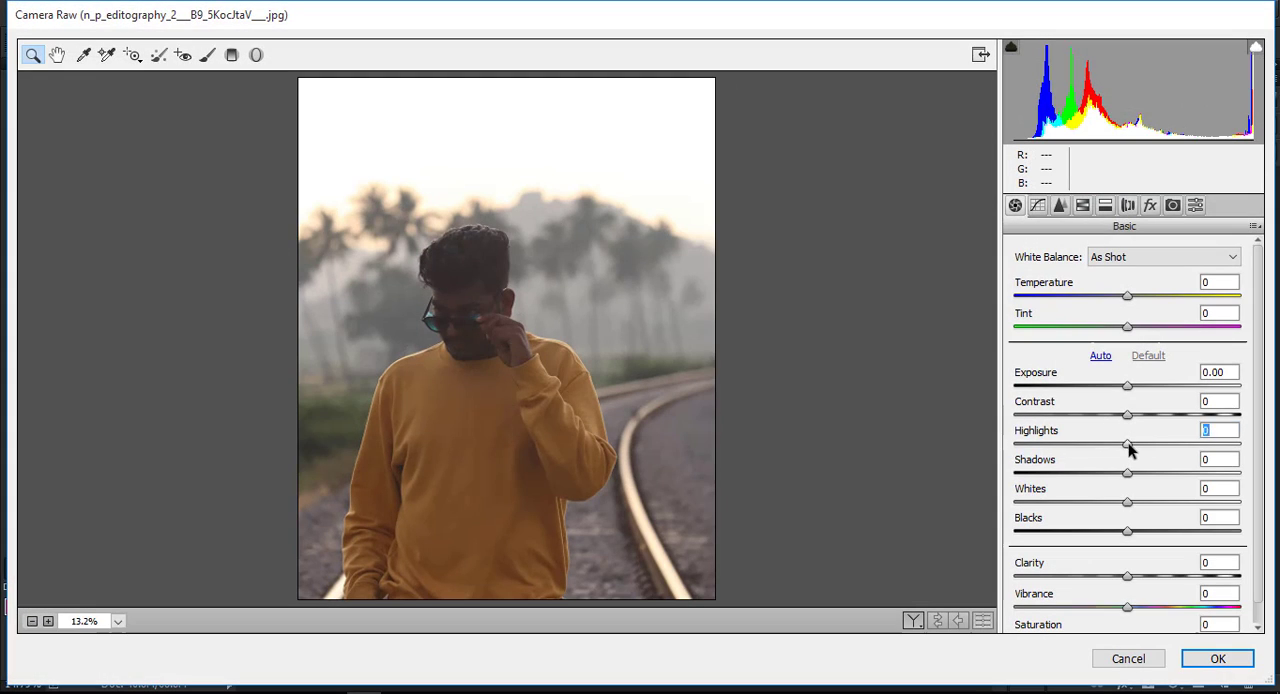
pyautogui.moveTo(1128, 450); pyautogui.dragTo(1132, 418)
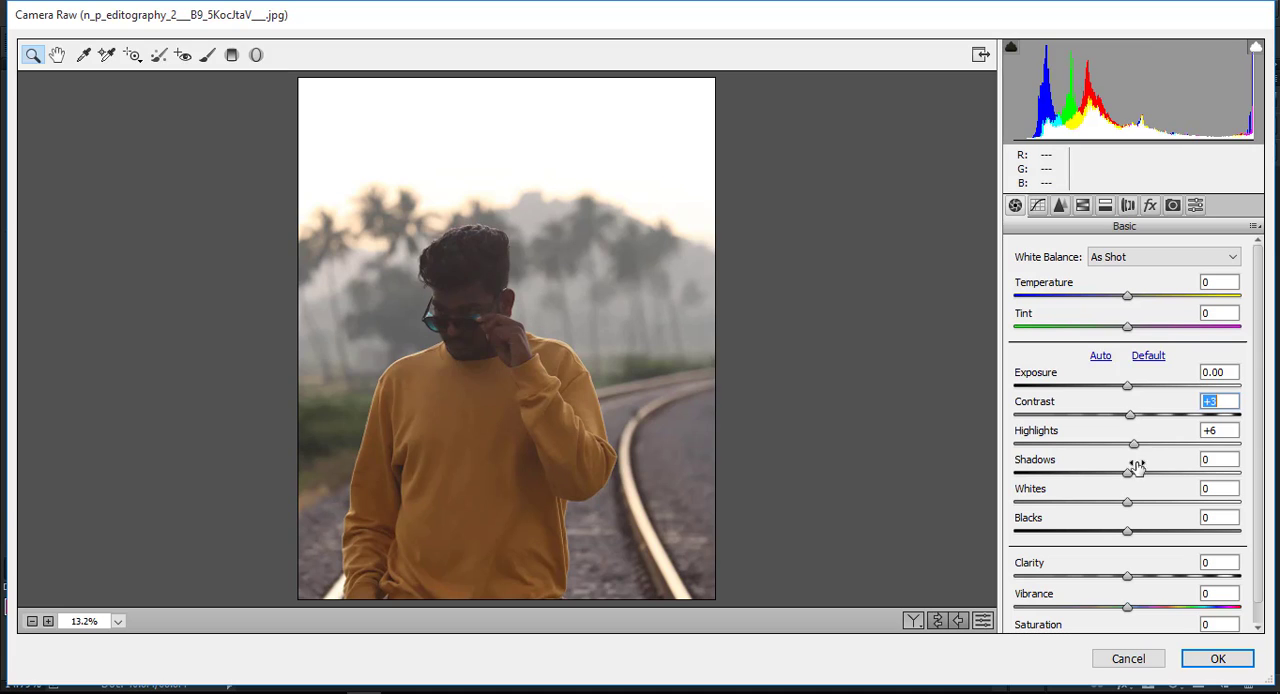
pyautogui.moveTo(1128, 473); pyautogui.dragTo(1231, 464)
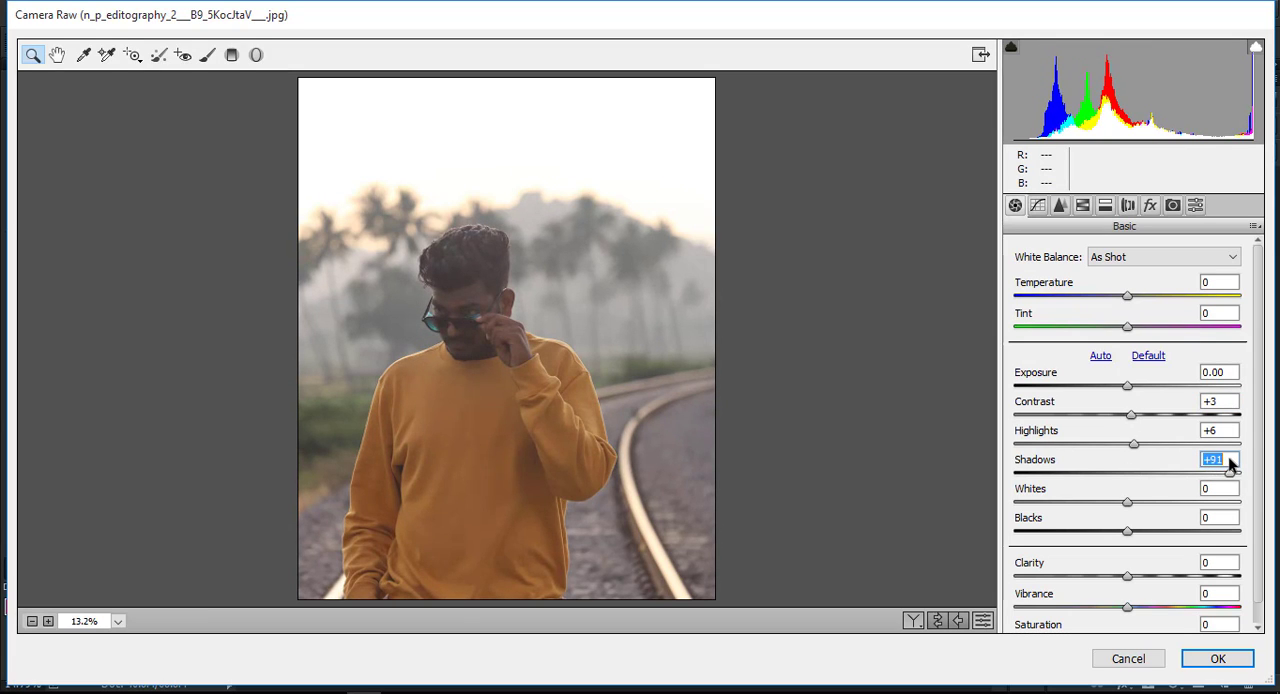
pyautogui.moveTo(1126, 503); pyautogui.dragTo(1268, 485)
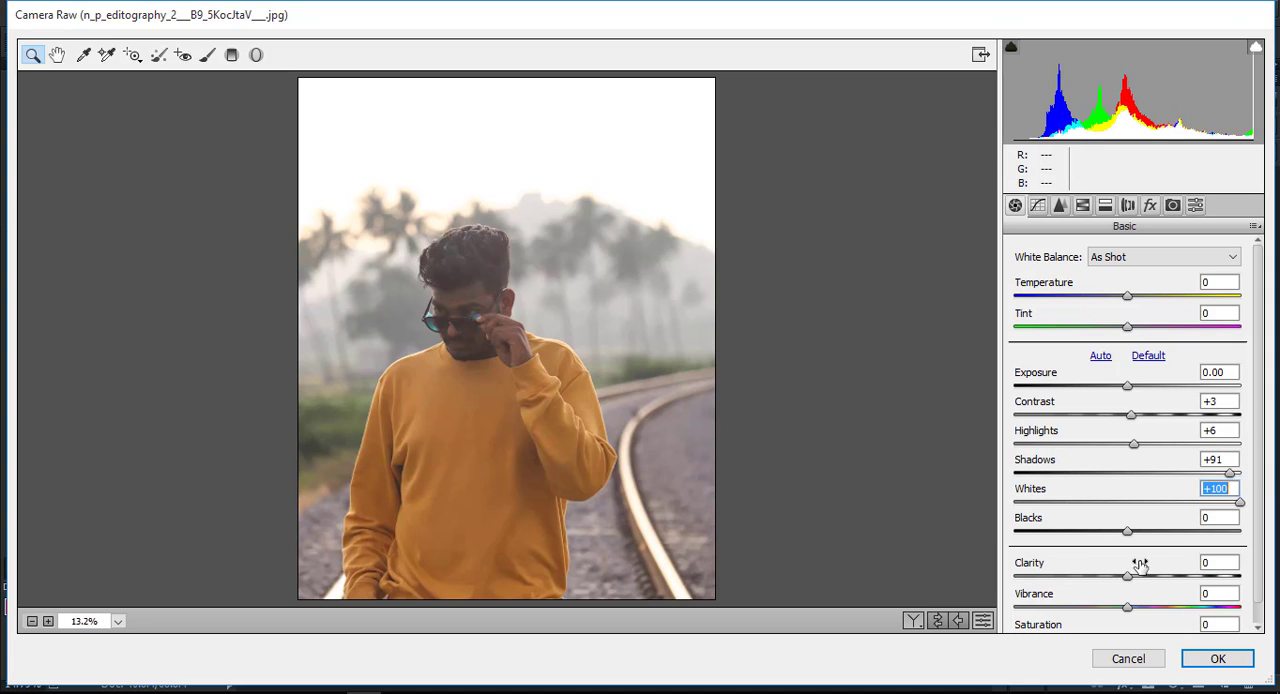
pyautogui.moveTo(1134, 576)
pyautogui.mouseDown()
pyautogui.moveTo(1246, 560)
pyautogui.moveTo(1188, 563)
pyautogui.moveTo(1218, 558)
pyautogui.moveTo(1208, 563)
pyautogui.mouseUp()
# Paint over the man's face with an Adjustment Brush set to temperature +10 and exposure +0.35.
pyautogui.click(206, 55)
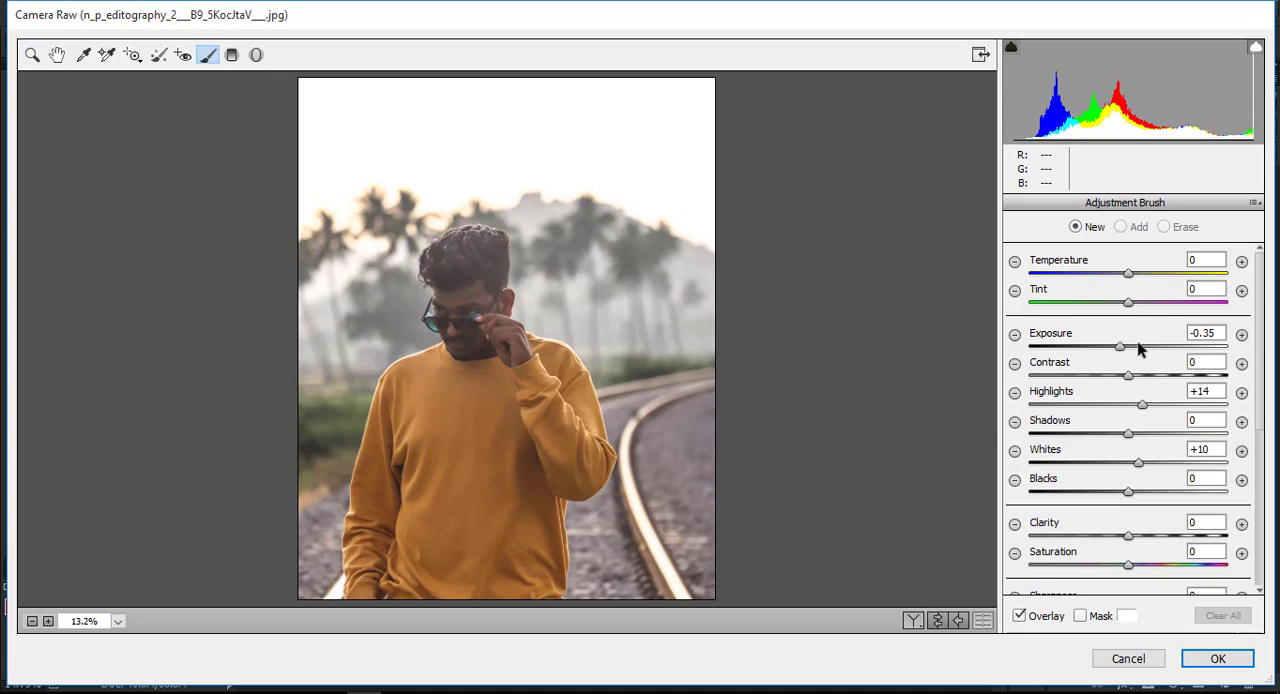
pyautogui.moveTo(1120, 346); pyautogui.dragTo(1137, 340)
pyautogui.moveTo(1126, 274); pyautogui.dragTo(1143, 283)
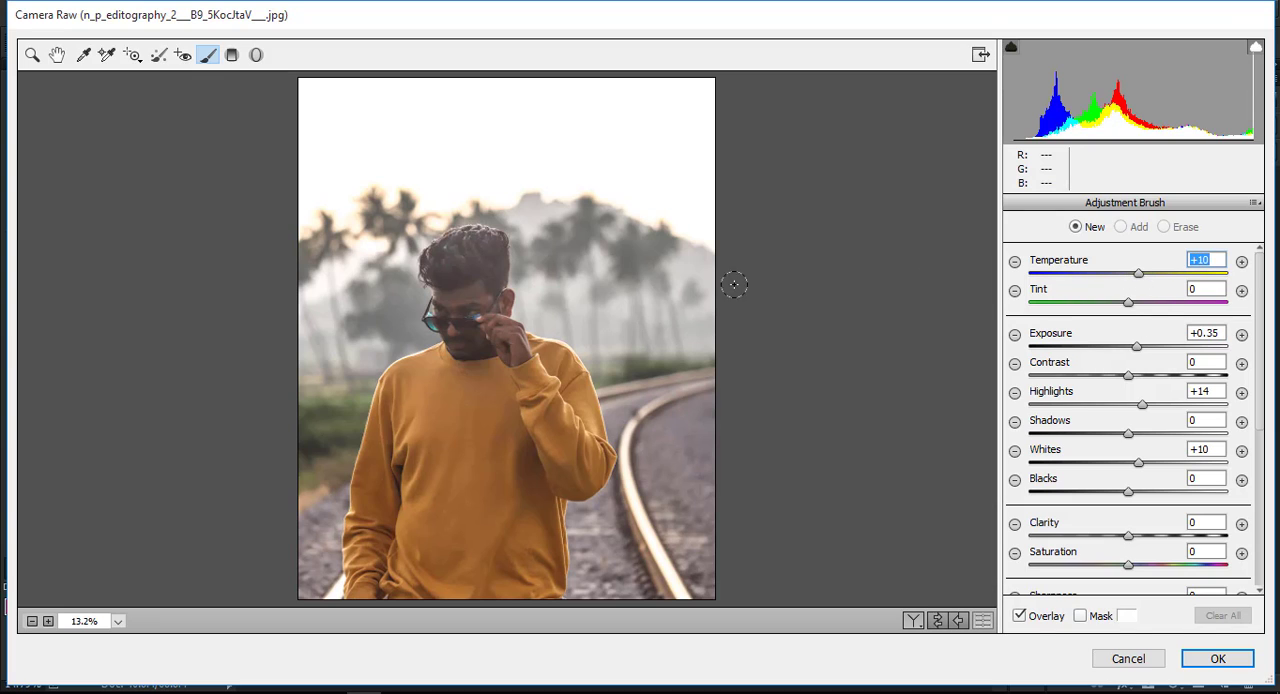
pyautogui.hotkey('ctrl', '+')
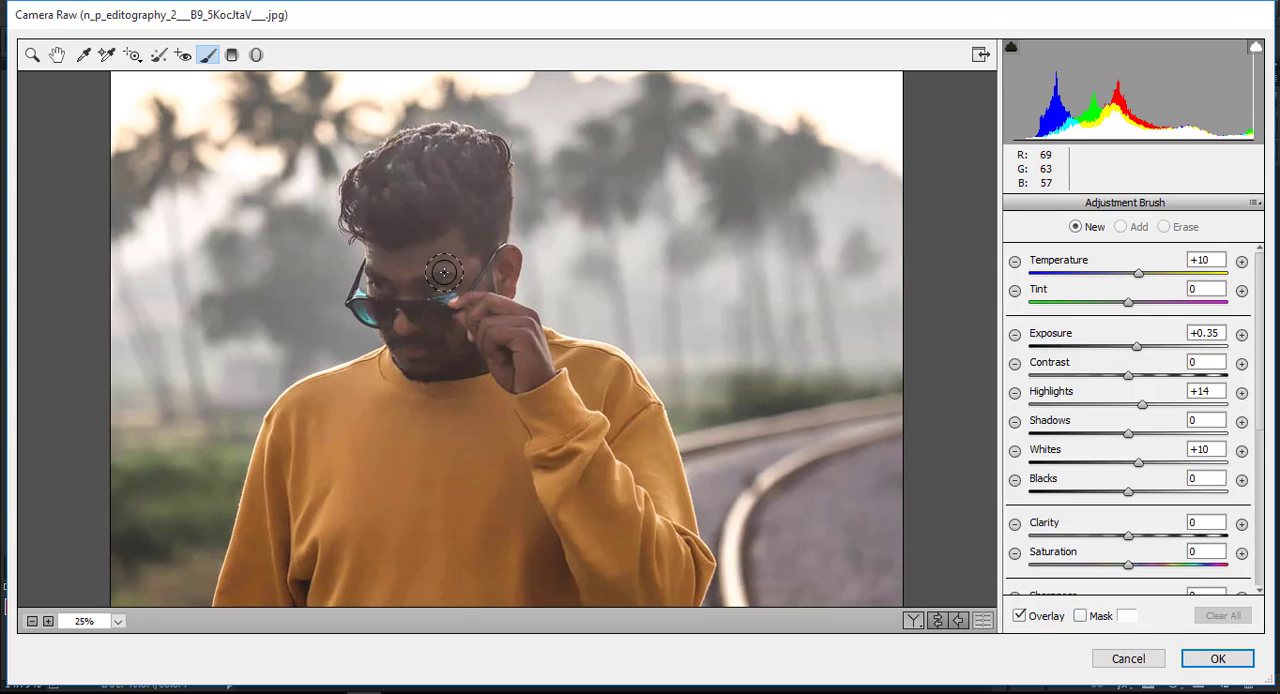
pyautogui.moveTo(443, 271)
pyautogui.mouseDown()
pyautogui.moveTo(375, 274)
pyautogui.moveTo(380, 262)
pyautogui.moveTo(466, 258)
pyautogui.moveTo(400, 287)
pyautogui.moveTo(372, 272)
pyautogui.moveTo(421, 264)
pyautogui.moveTo(508, 329)
pyautogui.moveTo(516, 320)
pyautogui.moveTo(528, 355)
pyautogui.moveTo(518, 342)
pyautogui.moveTo(500, 358)
pyautogui.moveTo(508, 372)
pyautogui.moveTo(486, 351)
pyautogui.moveTo(405, 352)
pyautogui.moveTo(399, 339)
pyautogui.moveTo(451, 366)
pyautogui.moveTo(475, 361)
pyautogui.moveTo(475, 307)
pyautogui.moveTo(405, 339)
pyautogui.moveTo(378, 264)
pyautogui.moveTo(447, 317)
pyautogui.moveTo(500, 282)
pyautogui.moveTo(503, 262)
pyautogui.moveTo(493, 328)
pyautogui.moveTo(509, 362)
pyautogui.moveTo(456, 315)
pyautogui.moveTo(466, 347)
pyautogui.mouseUp()
pyautogui.hotkey('ctrl', '-')
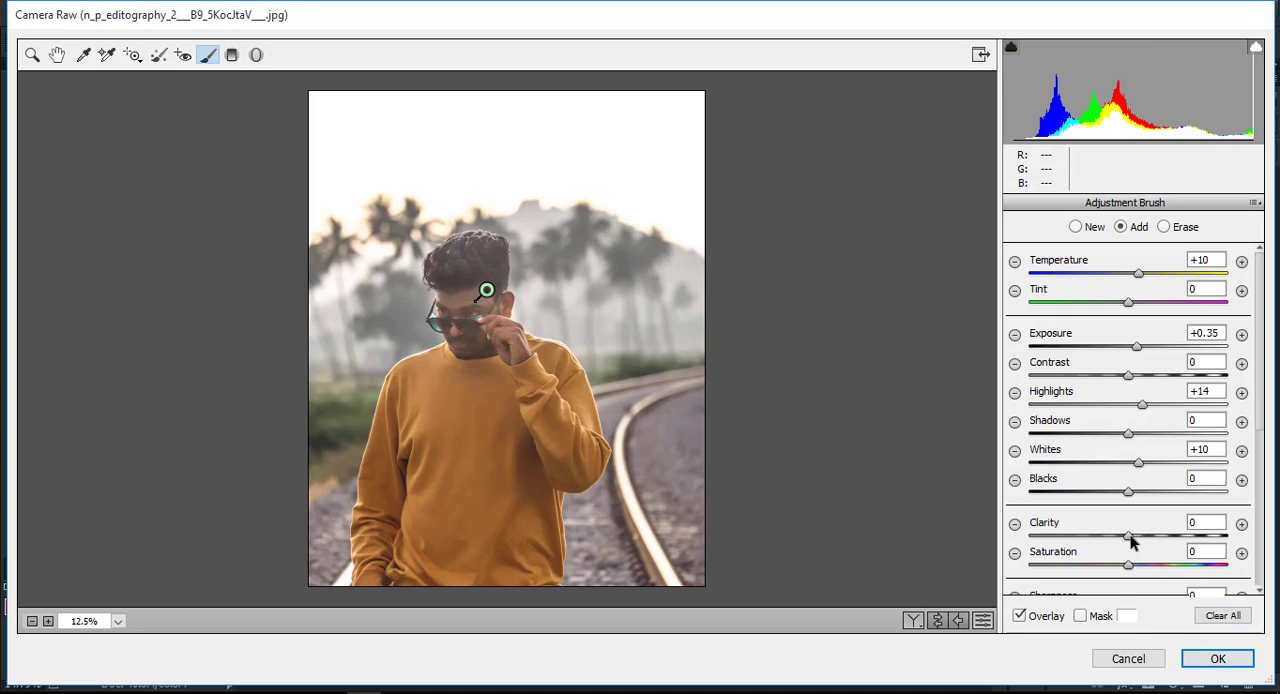
# Set the face brush adjustment to clarity +52, contrast +25 and shadows +30, and apply the filter.
pyautogui.moveTo(1129, 536); pyautogui.dragTo(1163, 540)
pyautogui.moveTo(1132, 378)
pyautogui.mouseDown()
pyautogui.moveTo(1204, 376)
pyautogui.moveTo(1152, 380)
pyautogui.mouseUp()
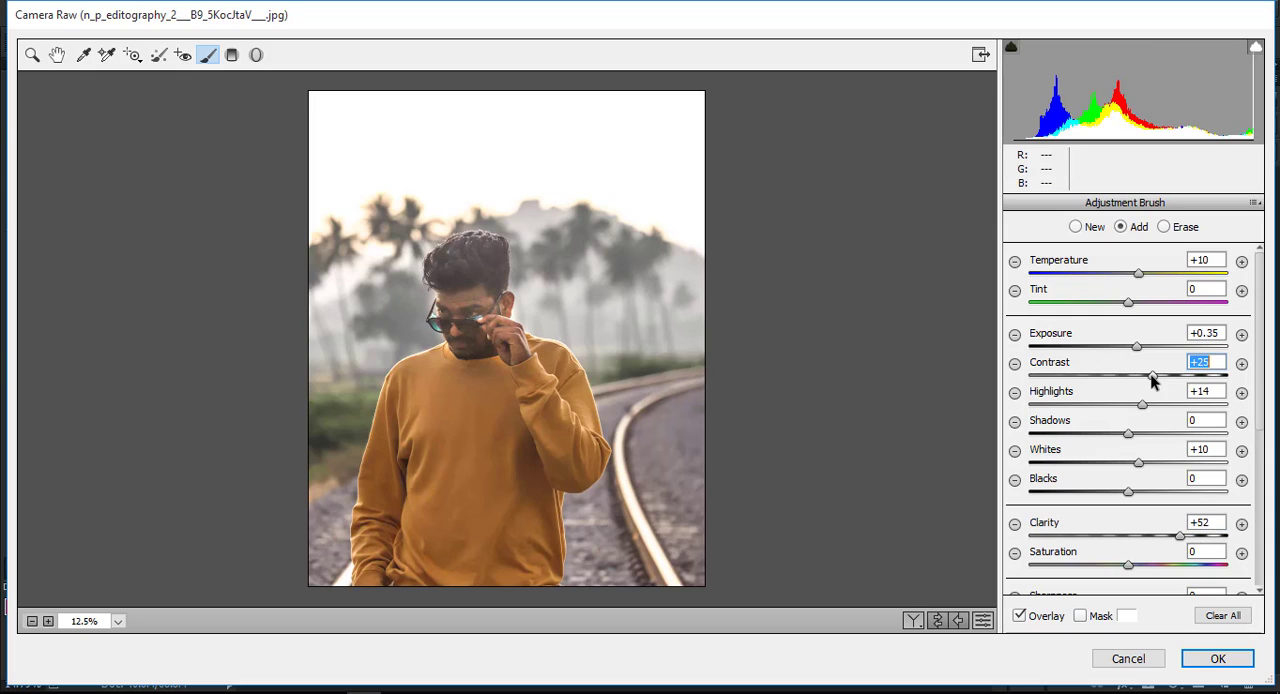
pyautogui.moveTo(1127, 435); pyautogui.dragTo(1181, 436)
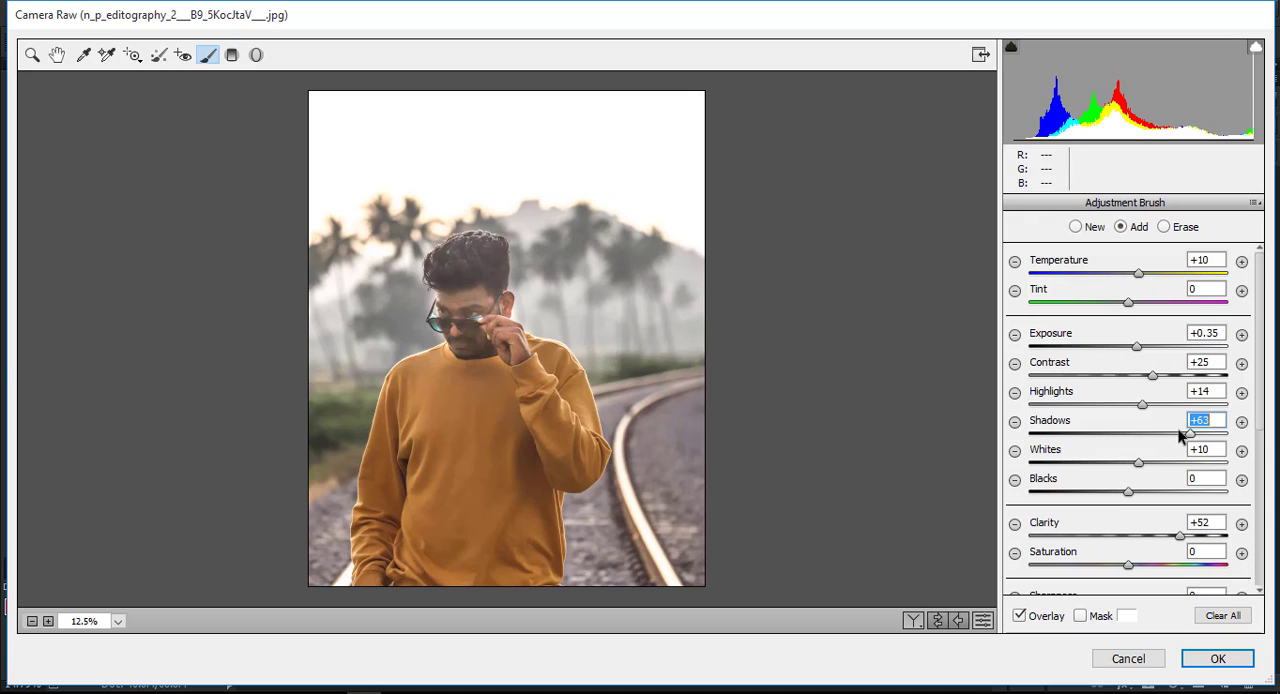
pyautogui.click(1220, 659)
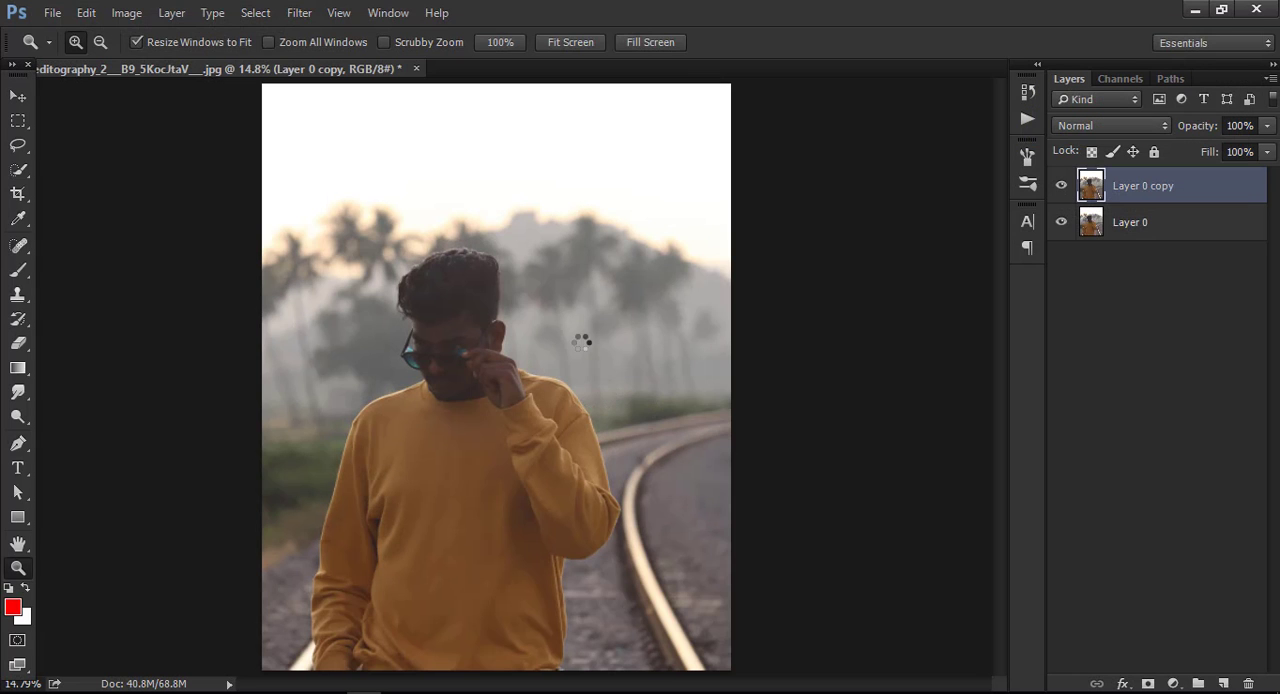
# Open the Camera Raw Filter again and apply the ABIR NEW COLOR preset.
pyautogui.click(299, 12)
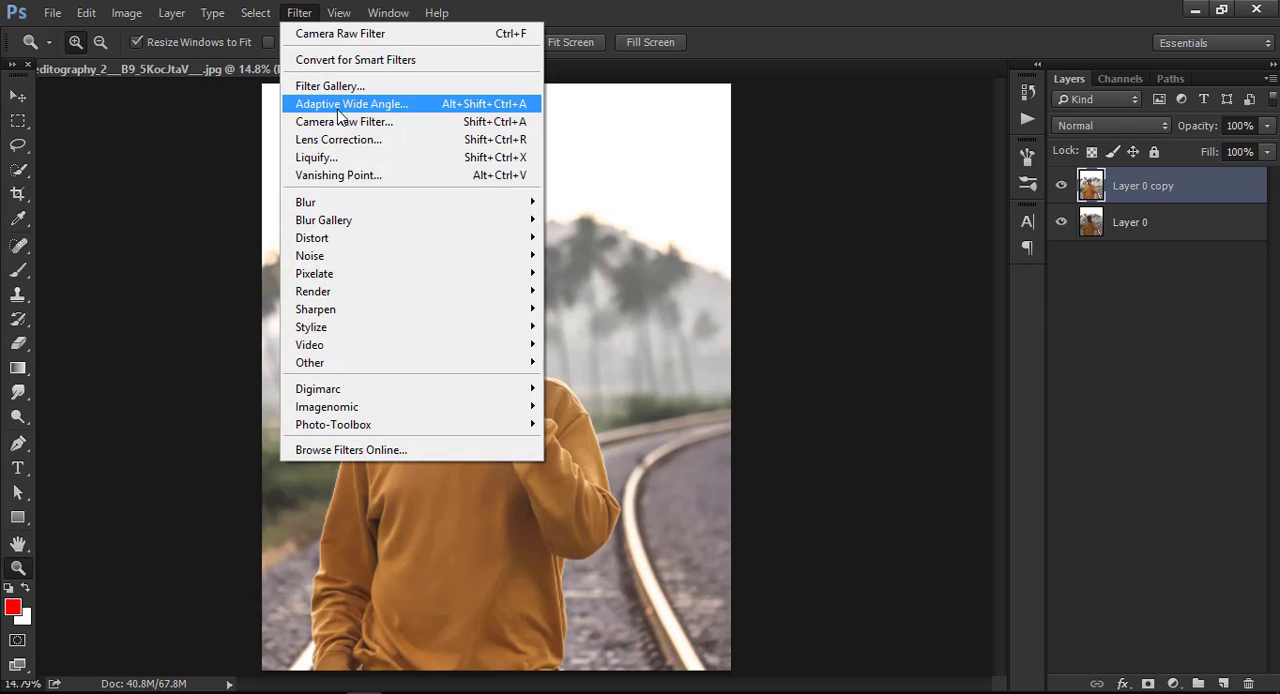
pyautogui.click(330, 122)
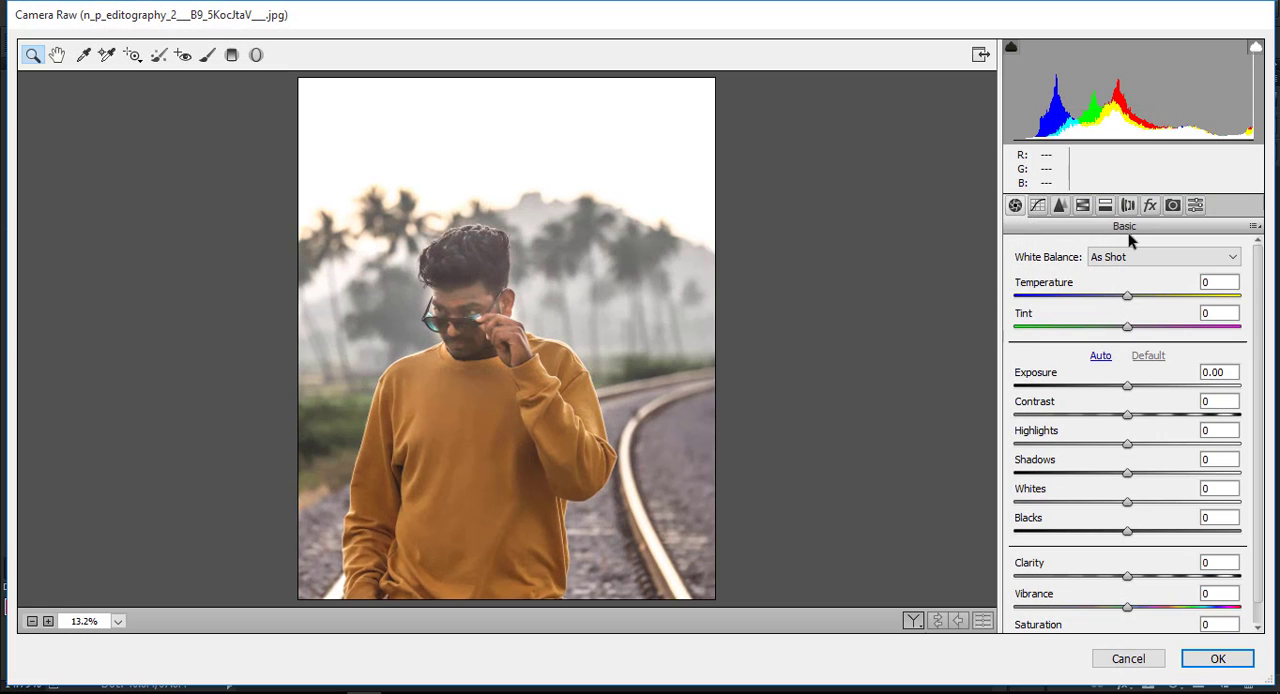
pyautogui.click(1196, 206)
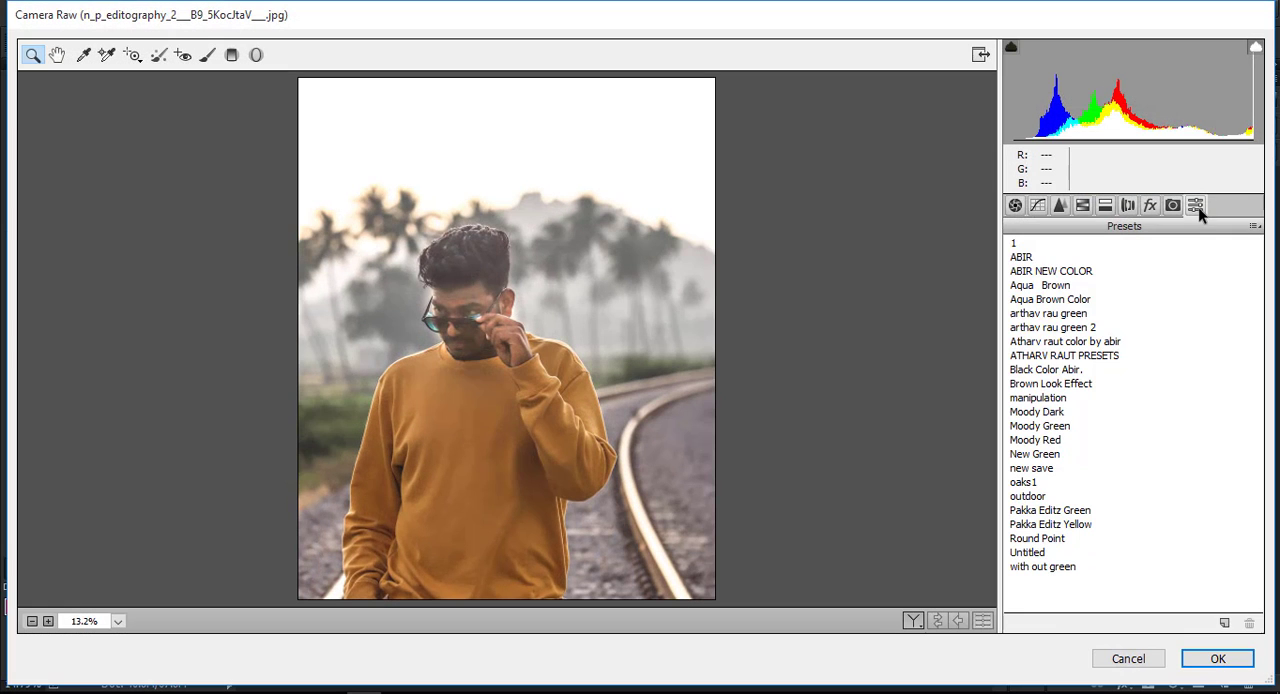
pyautogui.click(1045, 272)
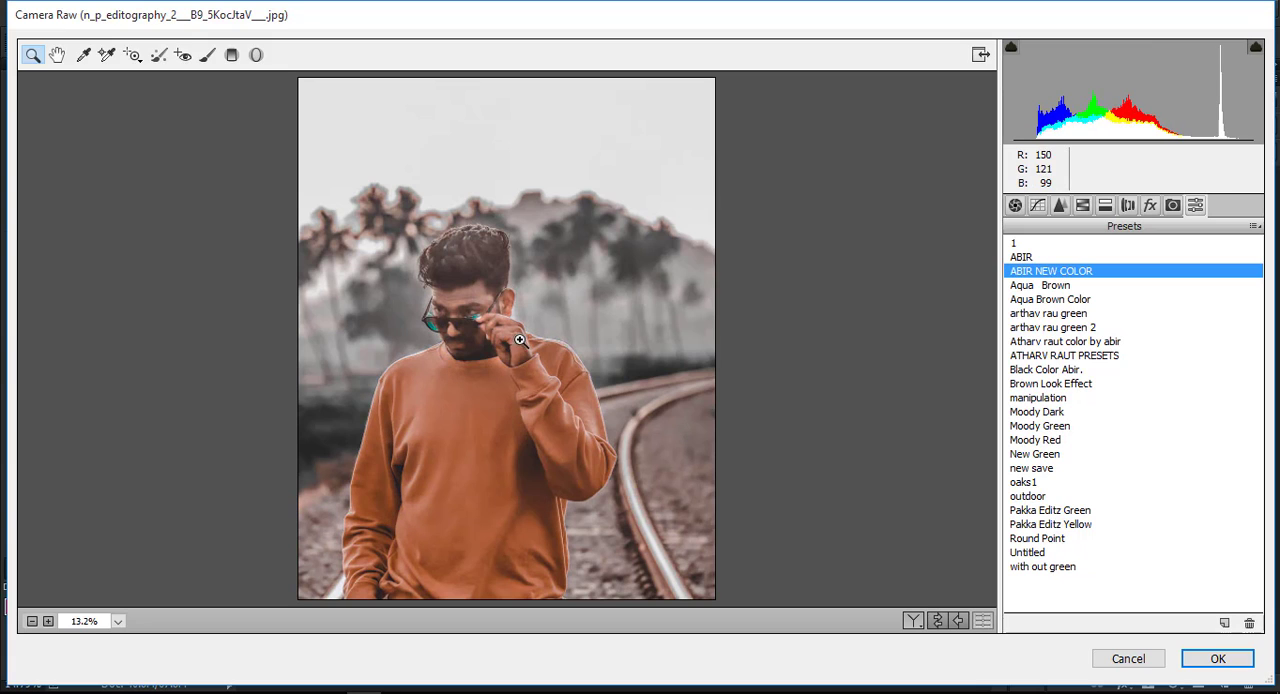
# Set HSL saturation to yellows -3 and greens +71, and hue to yellows 0, greens +100 and aquas -3, and apply the filter.
pyautogui.click(1082, 206)
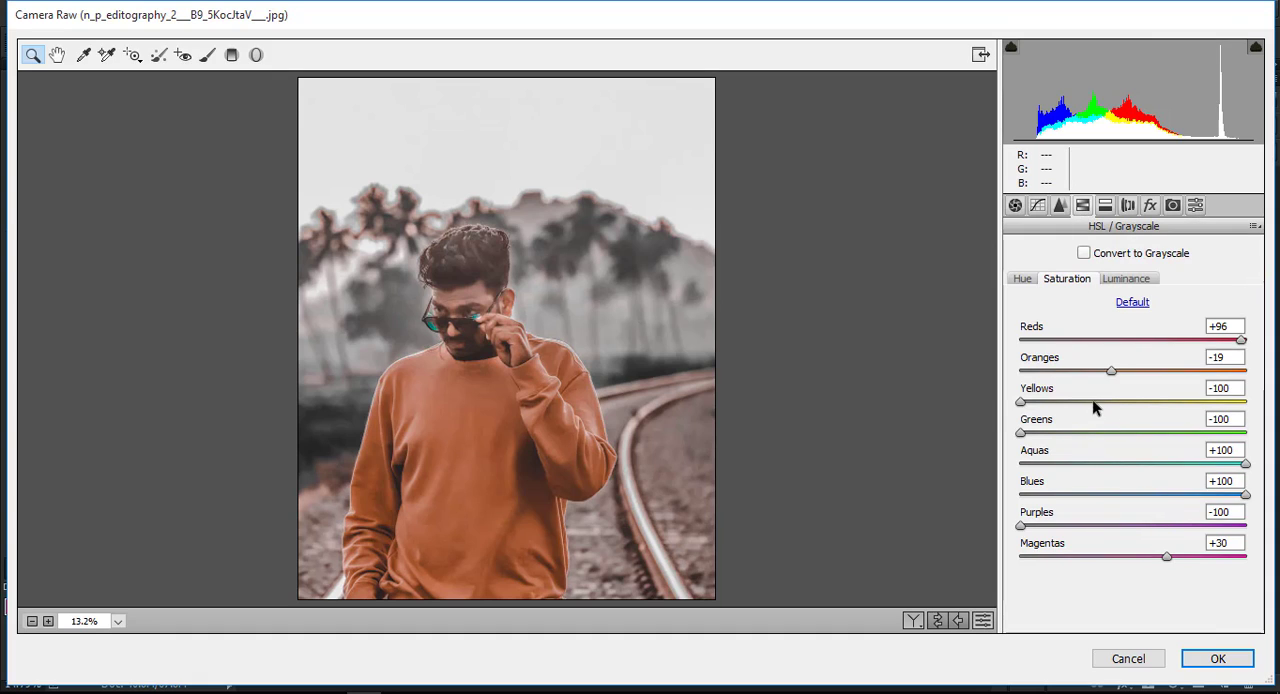
pyautogui.moveTo(1093, 402); pyautogui.dragTo(1213, 432)
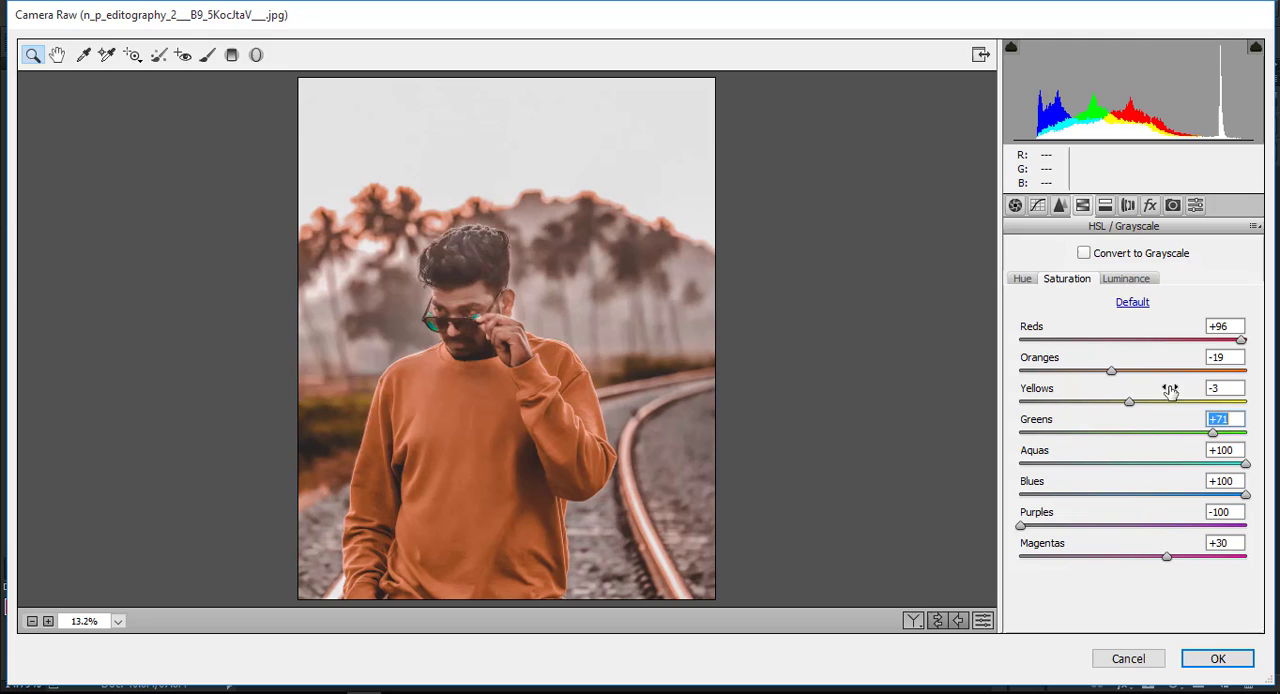
pyautogui.click(1022, 279)
pyautogui.moveTo(1094, 401); pyautogui.dragTo(1146, 432)
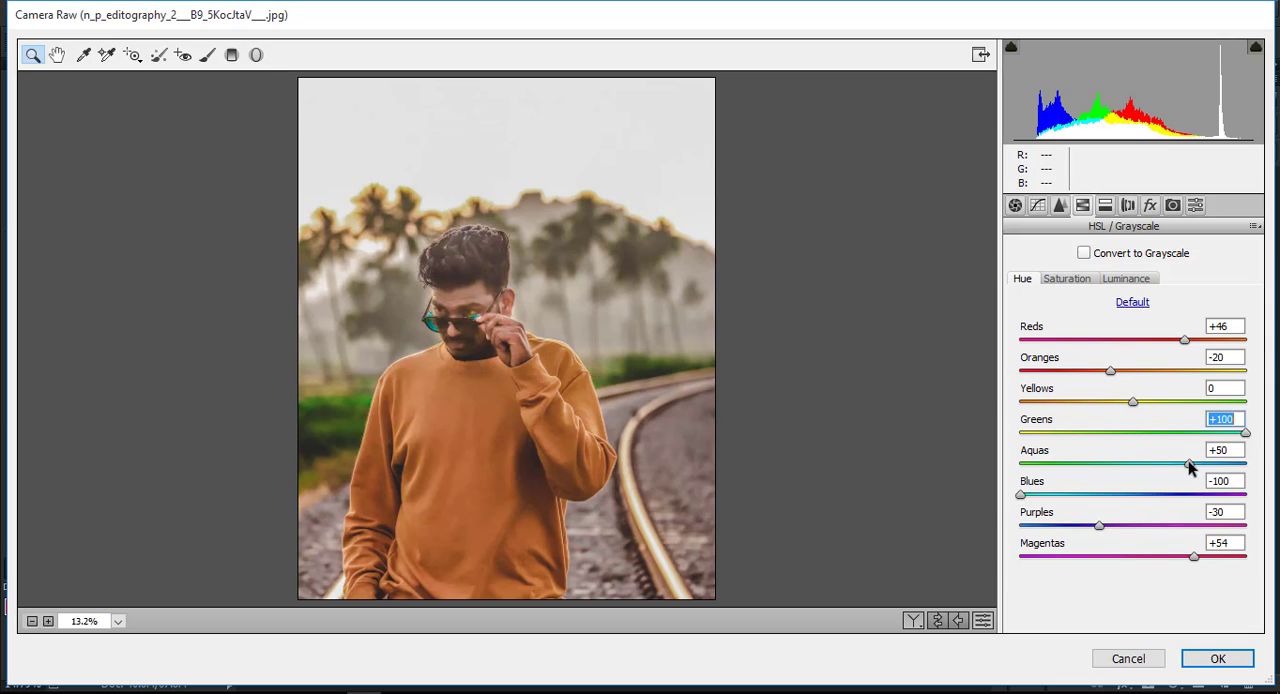
pyautogui.moveTo(1188, 462); pyautogui.dragTo(1148, 490)
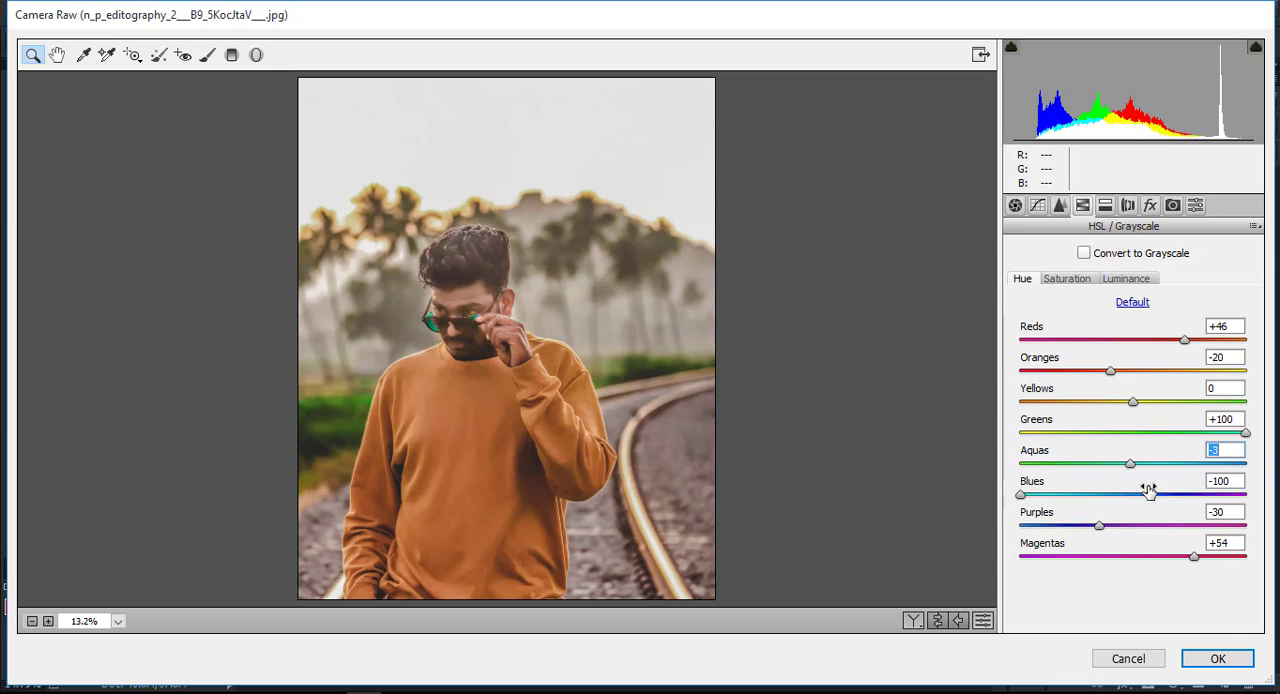
pyautogui.click(1220, 658)
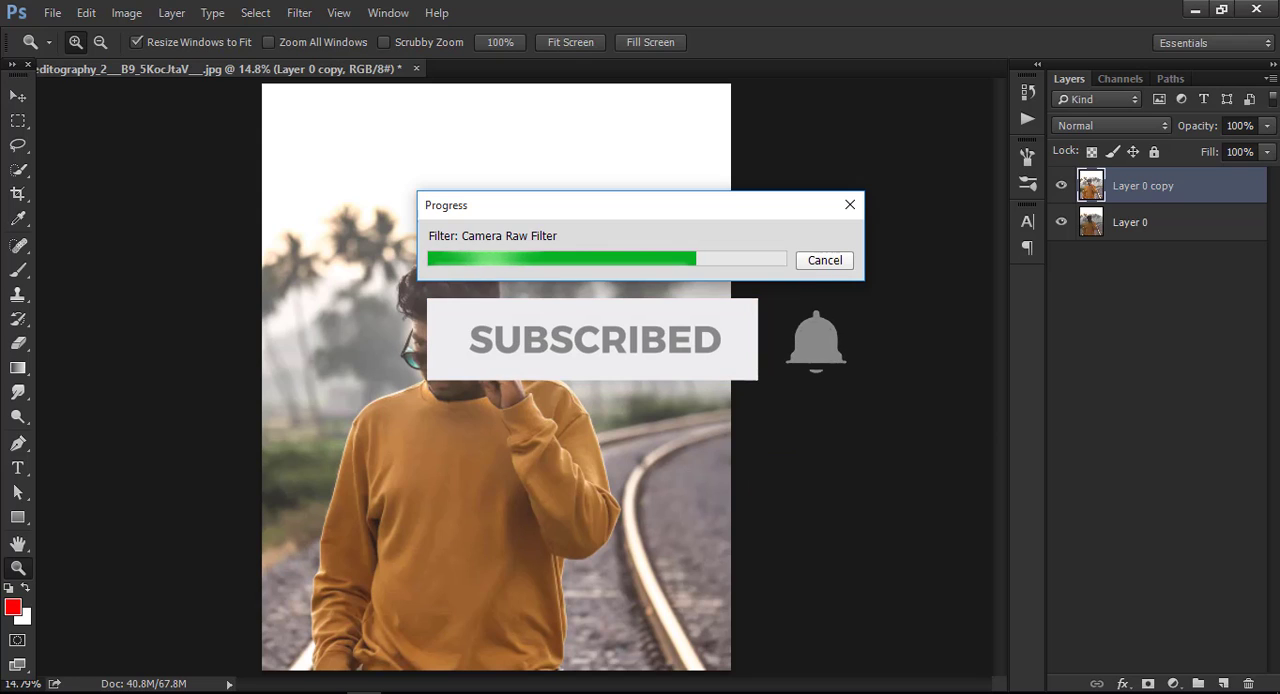
# Reopen the Camera Raw Filter on Layer 0 copy and set highlights +25, shadows +46, whites +64 and clarity +17.
pyautogui.hotkey('ctrl', '-')
pyautogui.hotkey('ctrl', '-')
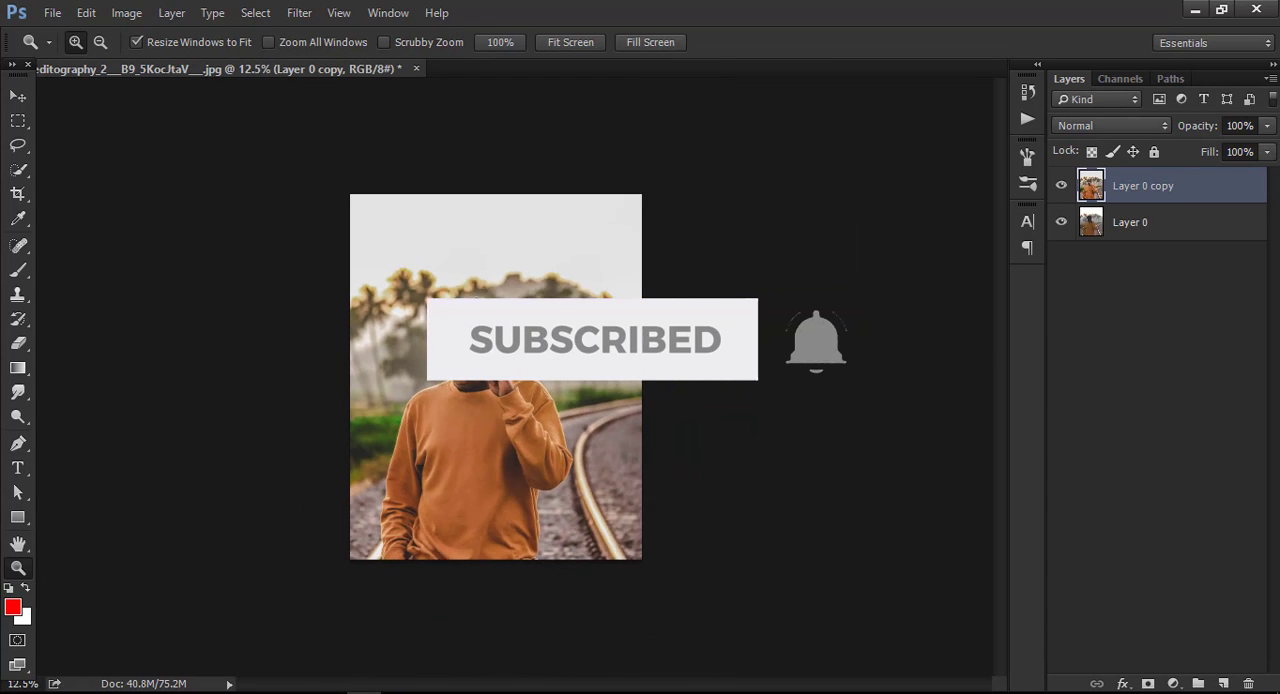
pyautogui.hotkey('ctrl', '+')
pyautogui.click(305, 13)
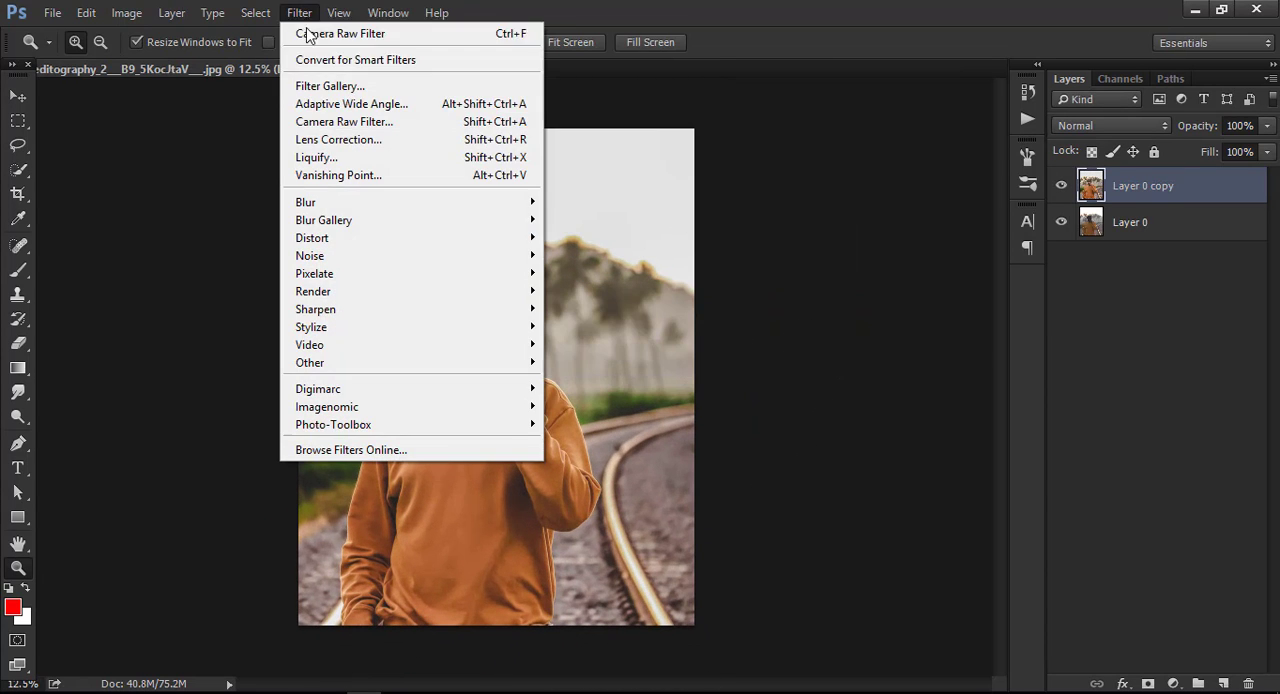
pyautogui.click(346, 120)
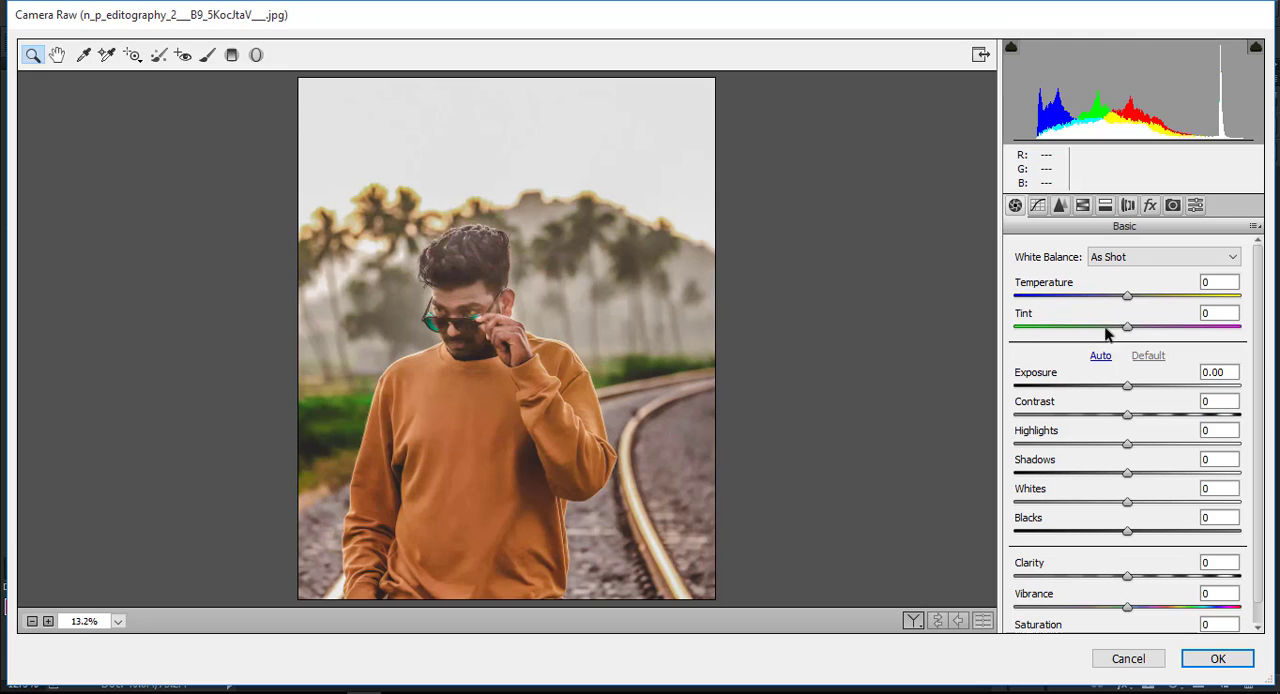
pyautogui.moveTo(1131, 446); pyautogui.dragTo(1201, 505)
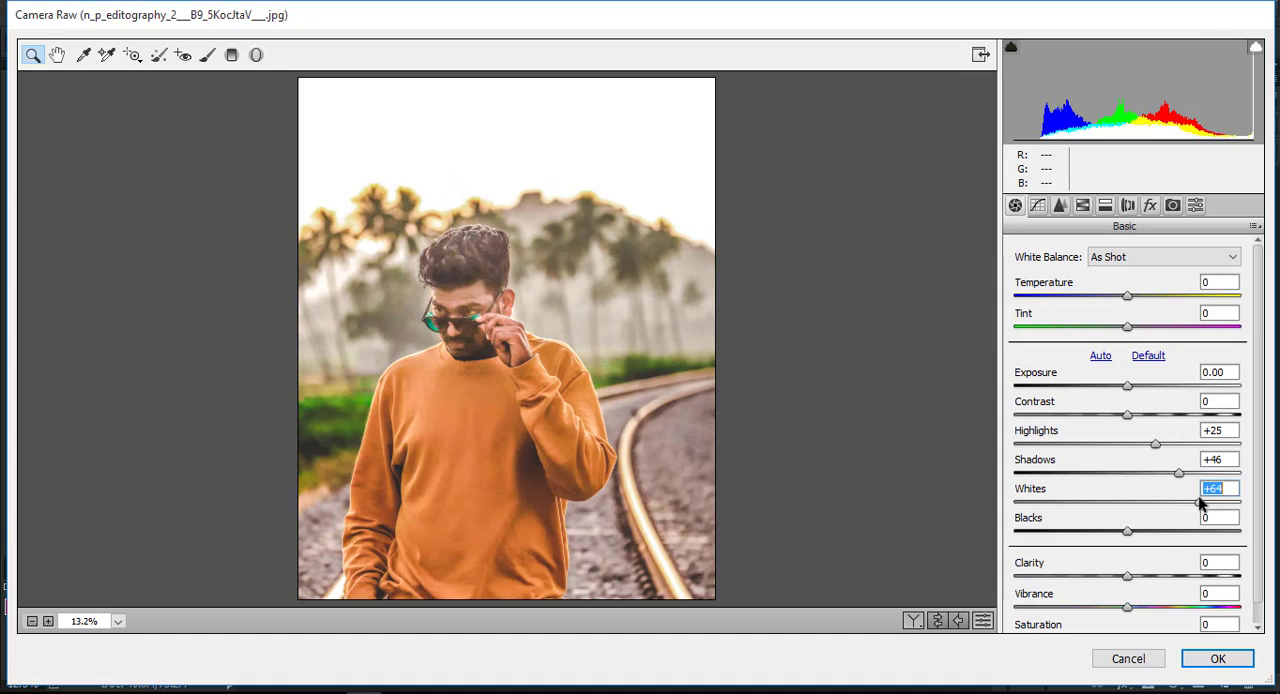
pyautogui.moveTo(1135, 577)
pyautogui.mouseDown()
pyautogui.moveTo(1203, 583)
pyautogui.moveTo(1146, 580)
pyautogui.mouseUp()
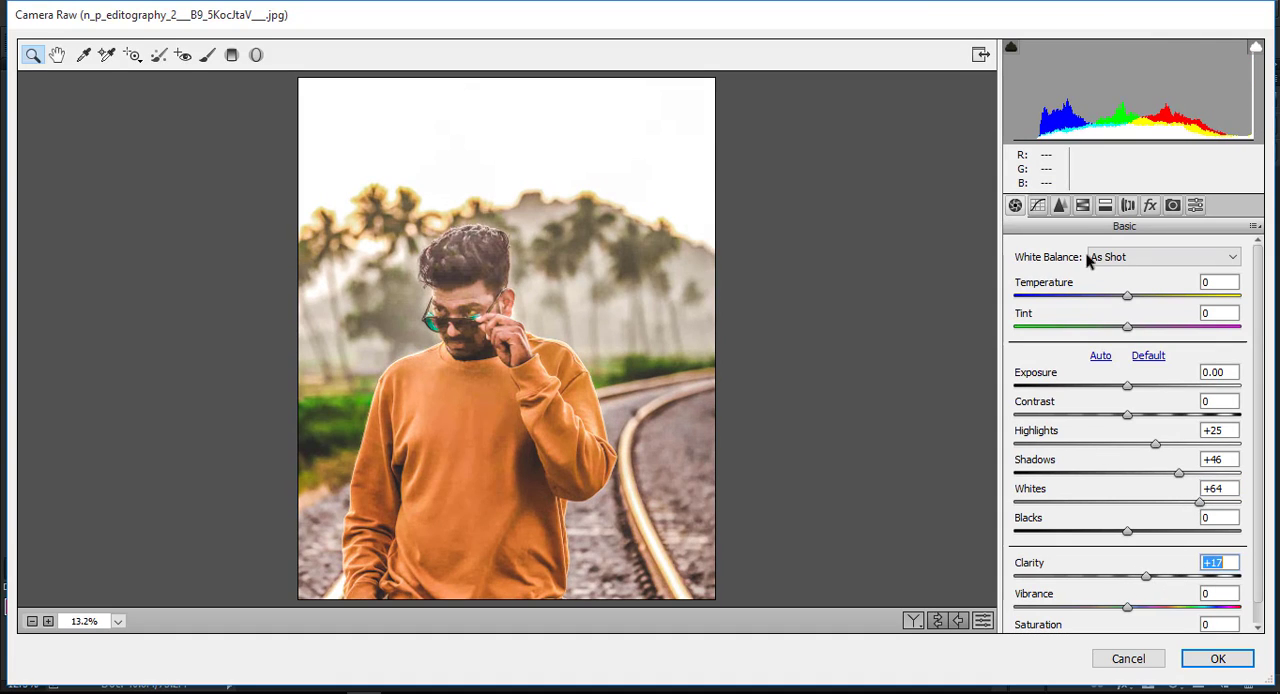
# Set the HSL saturation of greens to +94, yellows to -1 and aquas to +86.
pyautogui.click(1082, 205)
pyautogui.click(1067, 278)
pyautogui.moveTo(1132, 433); pyautogui.dragTo(1239, 432)
pyautogui.moveTo(1133, 401); pyautogui.dragTo(1217, 401)
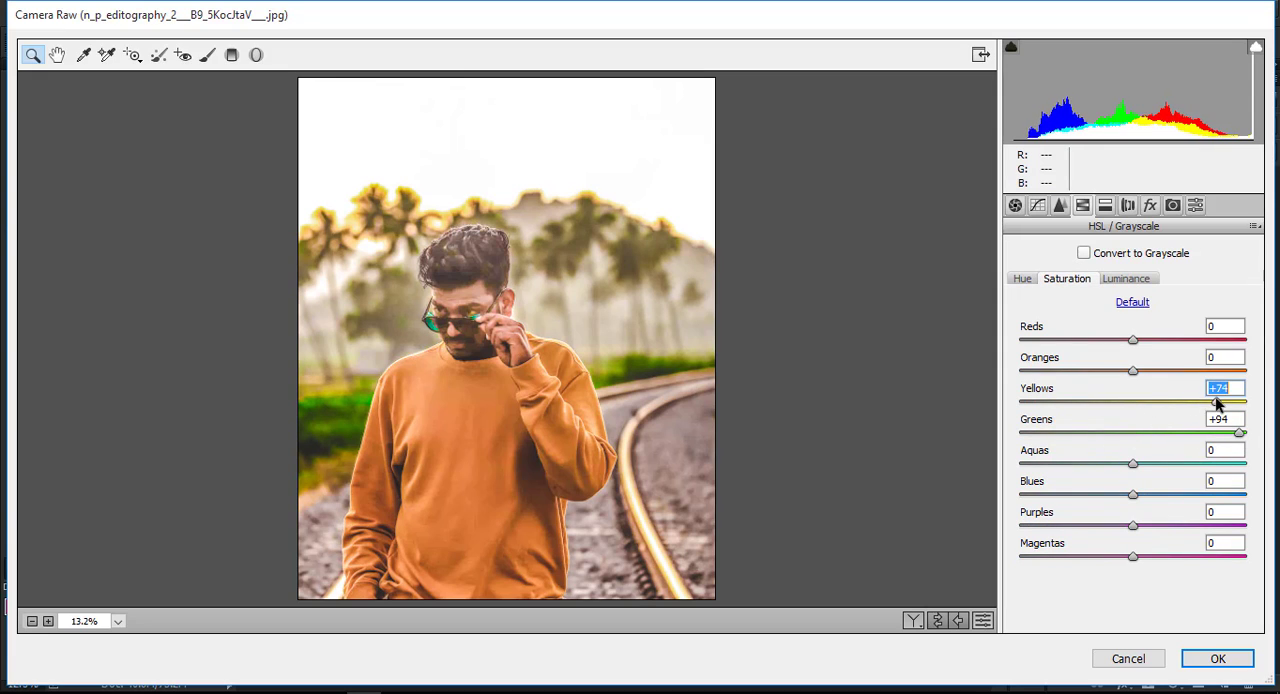
pyautogui.moveTo(1110, 401)
pyautogui.mouseDown()
pyautogui.moveTo(1248, 401)
pyautogui.moveTo(1133, 402)
pyautogui.mouseUp()
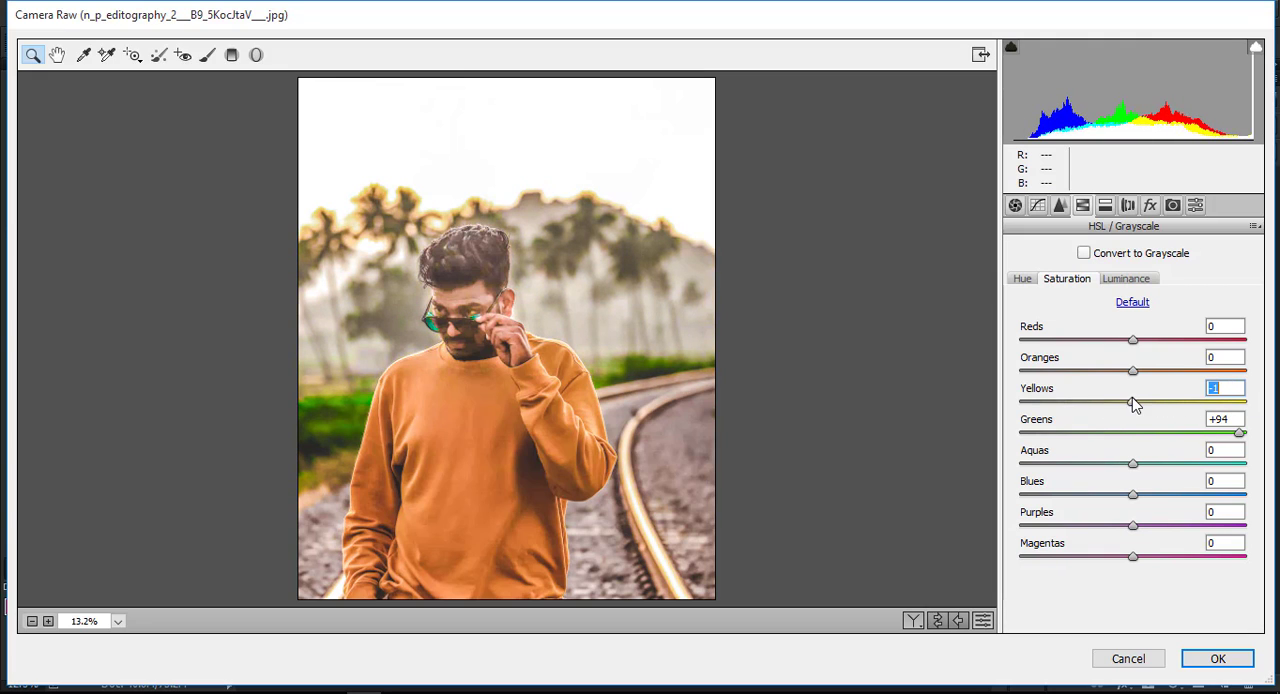
pyautogui.moveTo(1133, 464); pyautogui.dragTo(1229, 464)
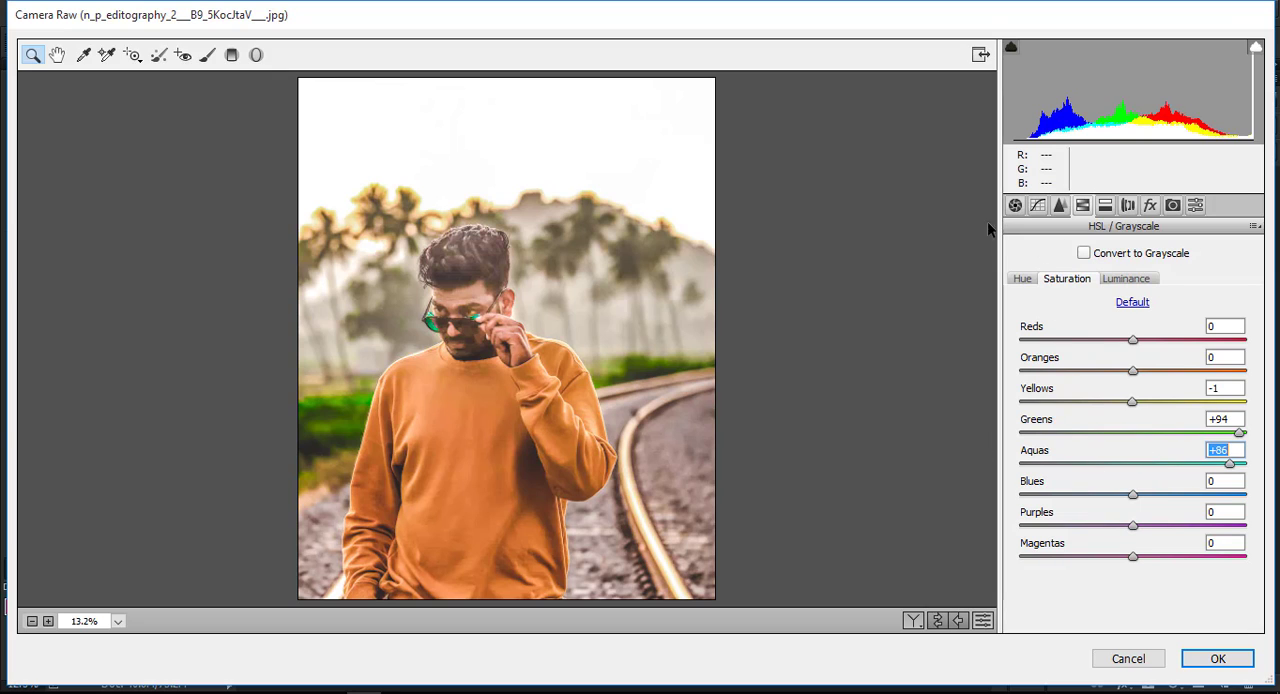
# Add a Graduated Filter from the photo's top edge down to the man's sunglasses, with temperature -41 and exposure -2.10.
pyautogui.click(232, 54)
pyautogui.moveTo(464, 72); pyautogui.dragTo(466, 234)
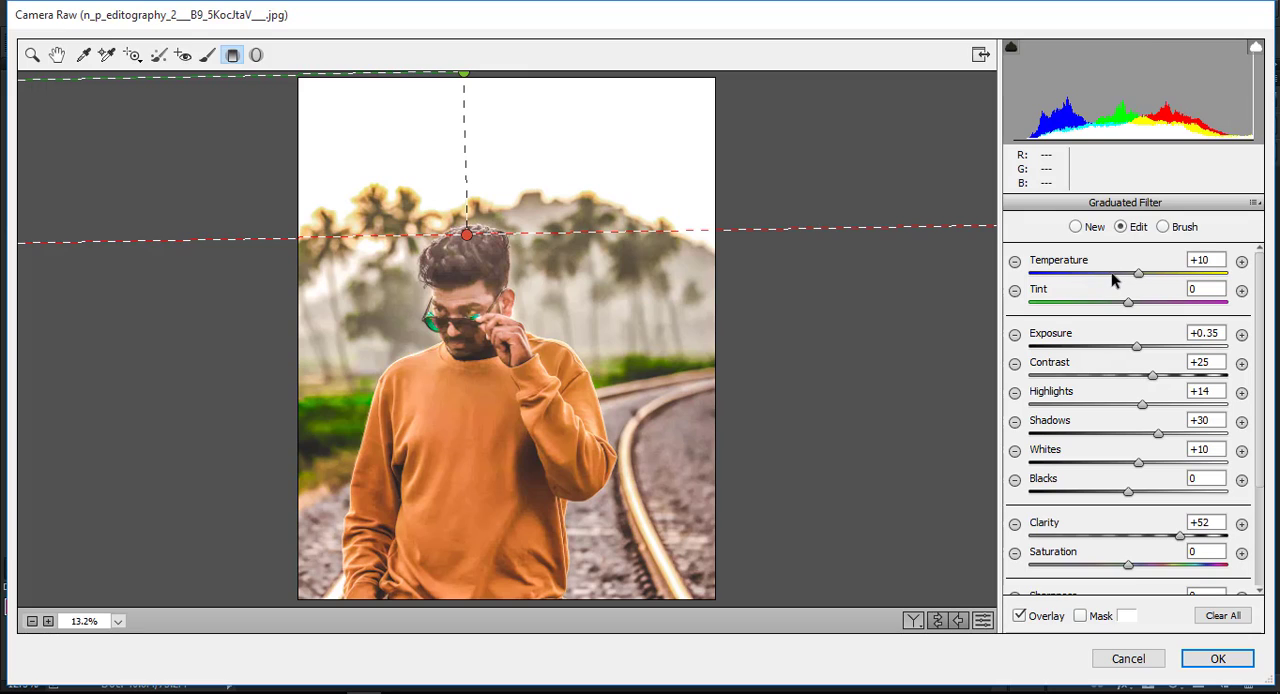
pyautogui.click(1089, 274)
pyautogui.moveTo(1137, 347); pyautogui.dragTo(1076, 352)
pyautogui.moveTo(453, 228); pyautogui.dragTo(469, 330)
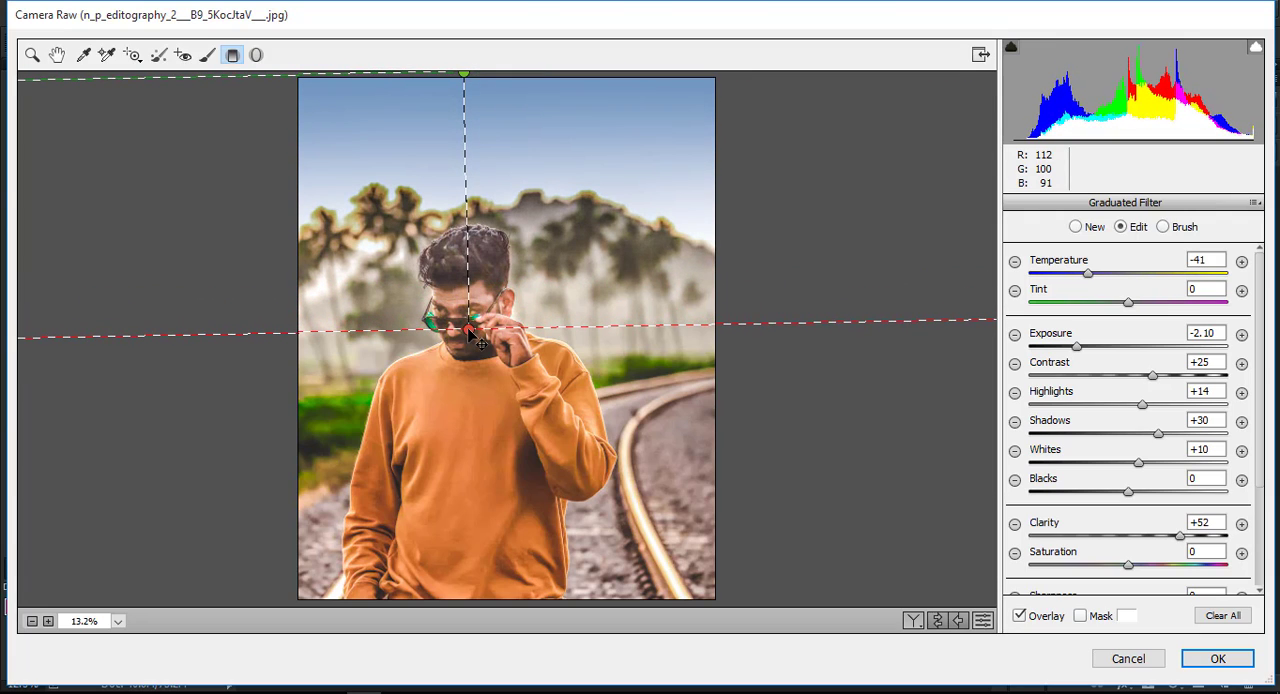
# Set the sky gradient's saturation to +40 and apply the filter.
pyautogui.moveTo(1128, 566); pyautogui.dragTo(1167, 568)
pyautogui.scroll(-2, 1160, 576)
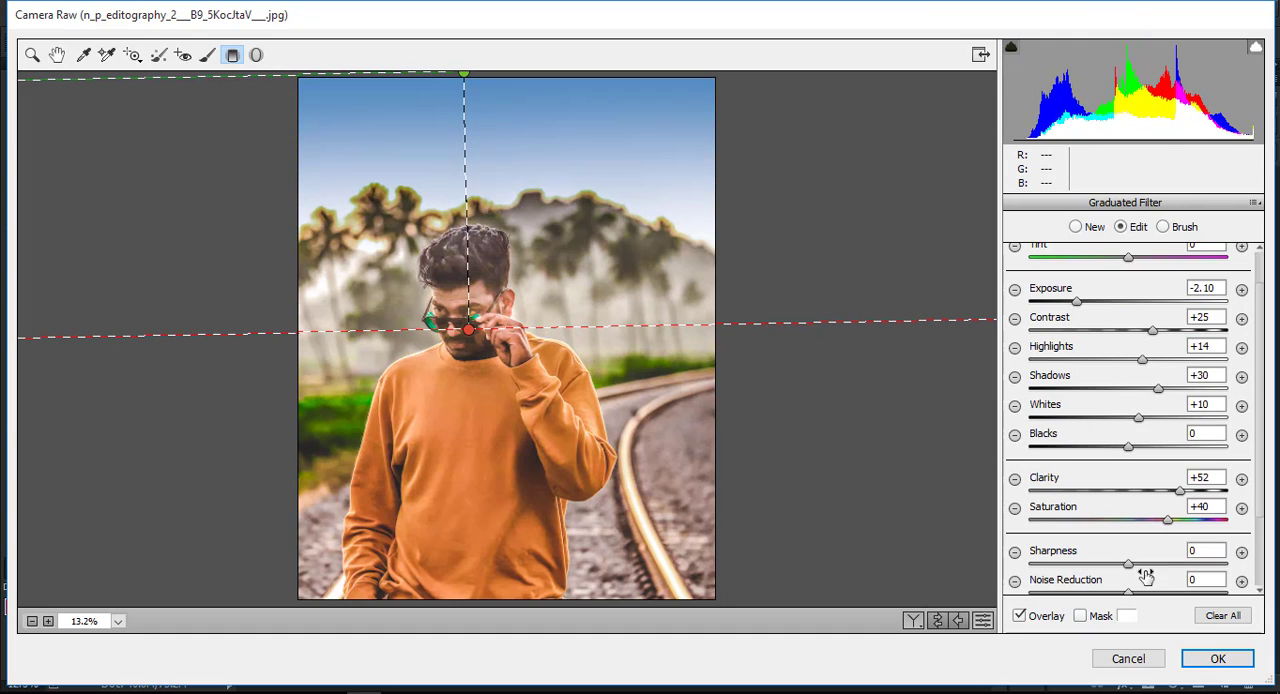
pyautogui.click(1215, 658)
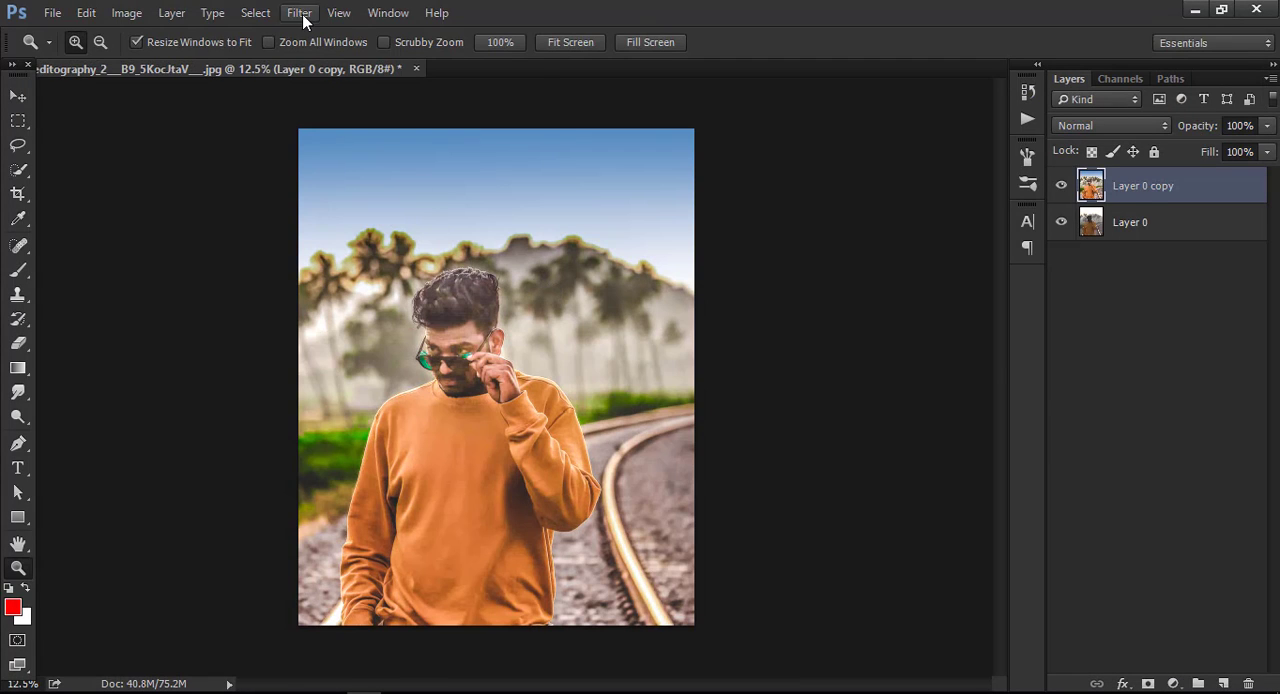
# Open the Camera Raw Filter again and set the HSL hue of blues to -38, greens to +2 and yellows to +7.
pyautogui.click(302, 14)
pyautogui.click(345, 122)
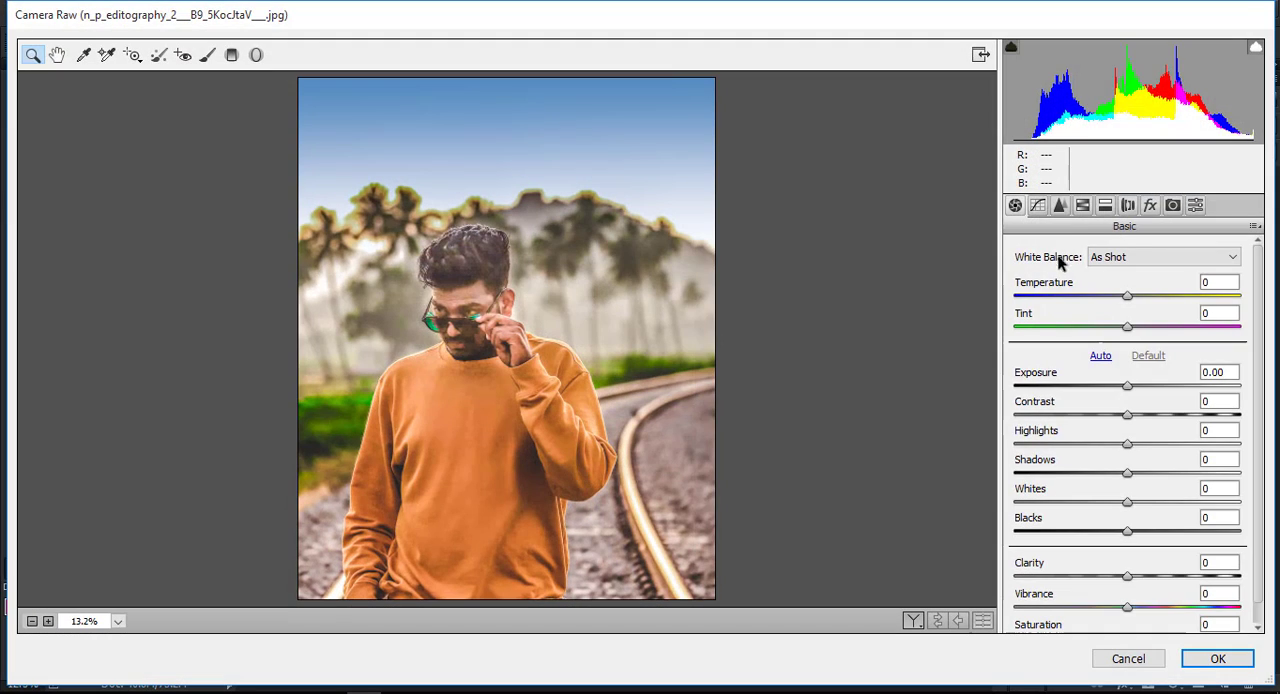
pyautogui.click(1082, 205)
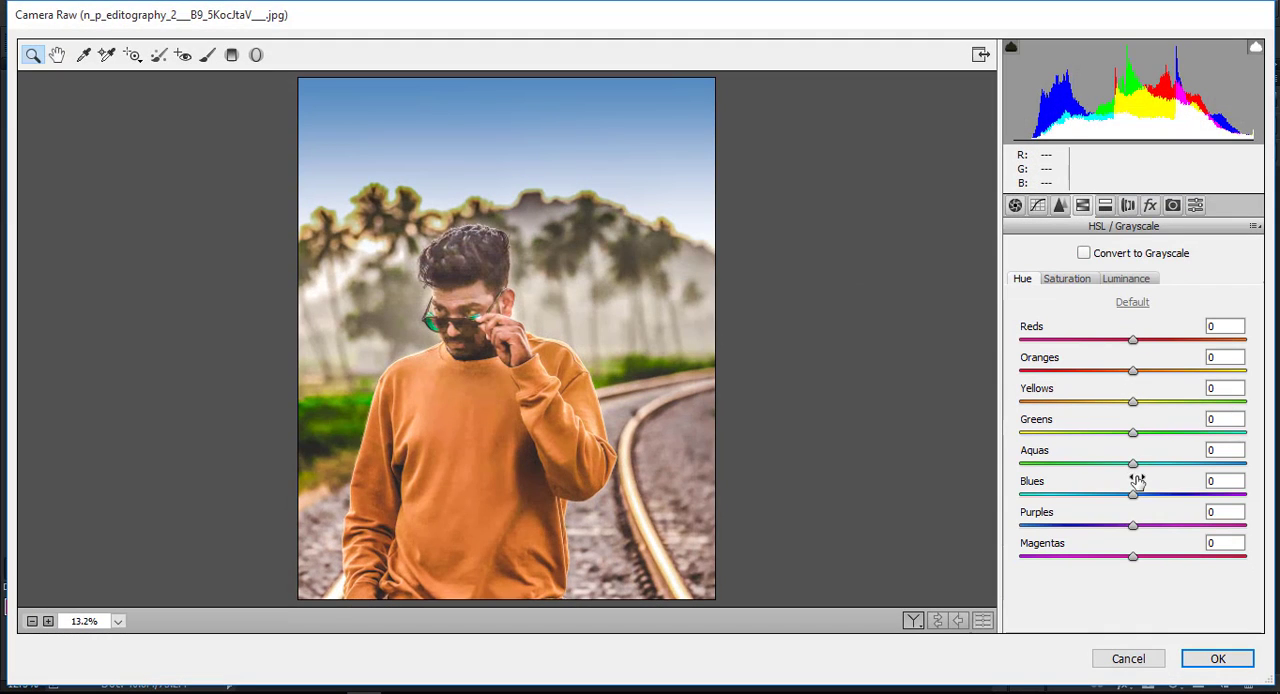
pyautogui.moveTo(1133, 495); pyautogui.dragTo(1090, 494)
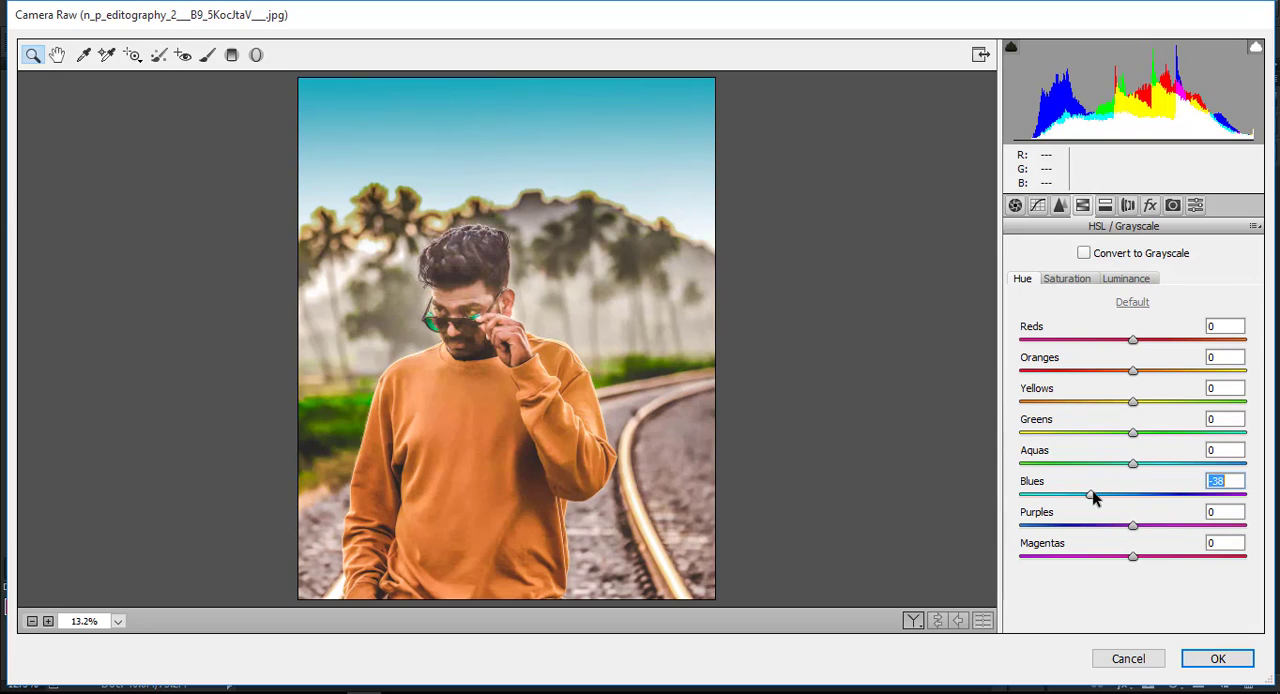
pyautogui.moveTo(1134, 433); pyautogui.dragTo(1141, 402)
pyautogui.click(1133, 402)
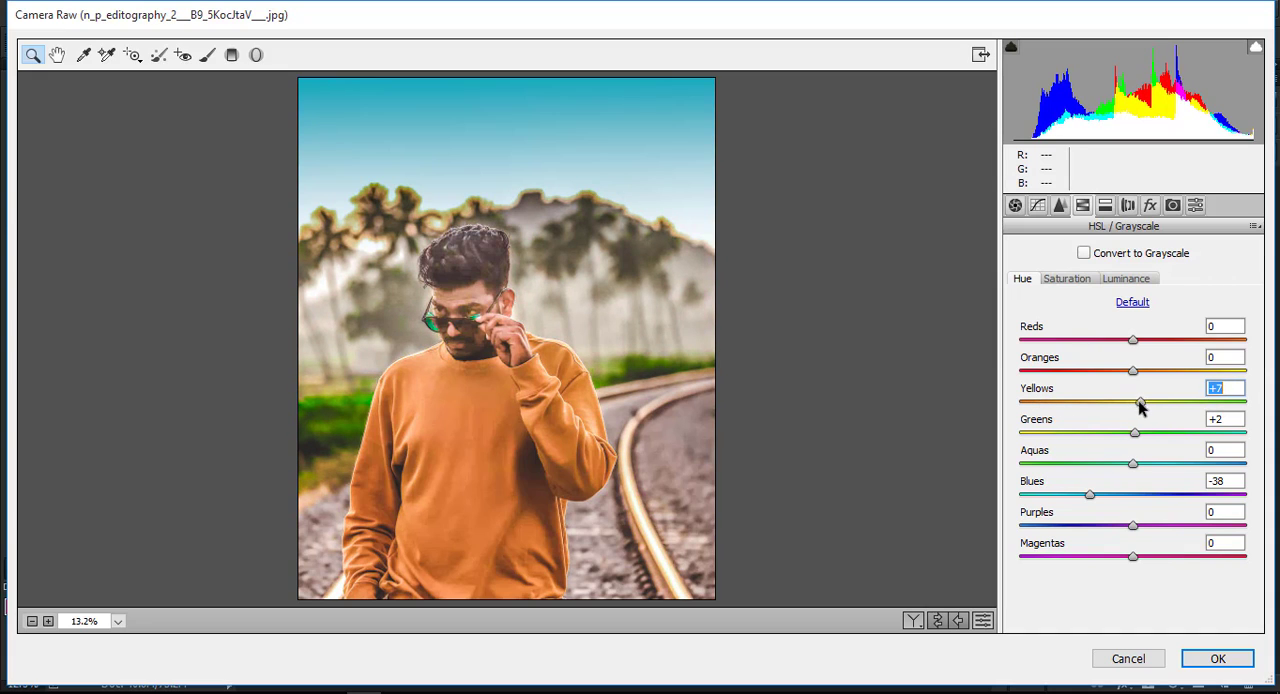
# Set the luminance noise reduction to 33 and apply the Camera Raw adjustments.
pyautogui.click(1059, 205)
pyautogui.moveTo(1088, 437); pyautogui.dragTo(1090, 440)
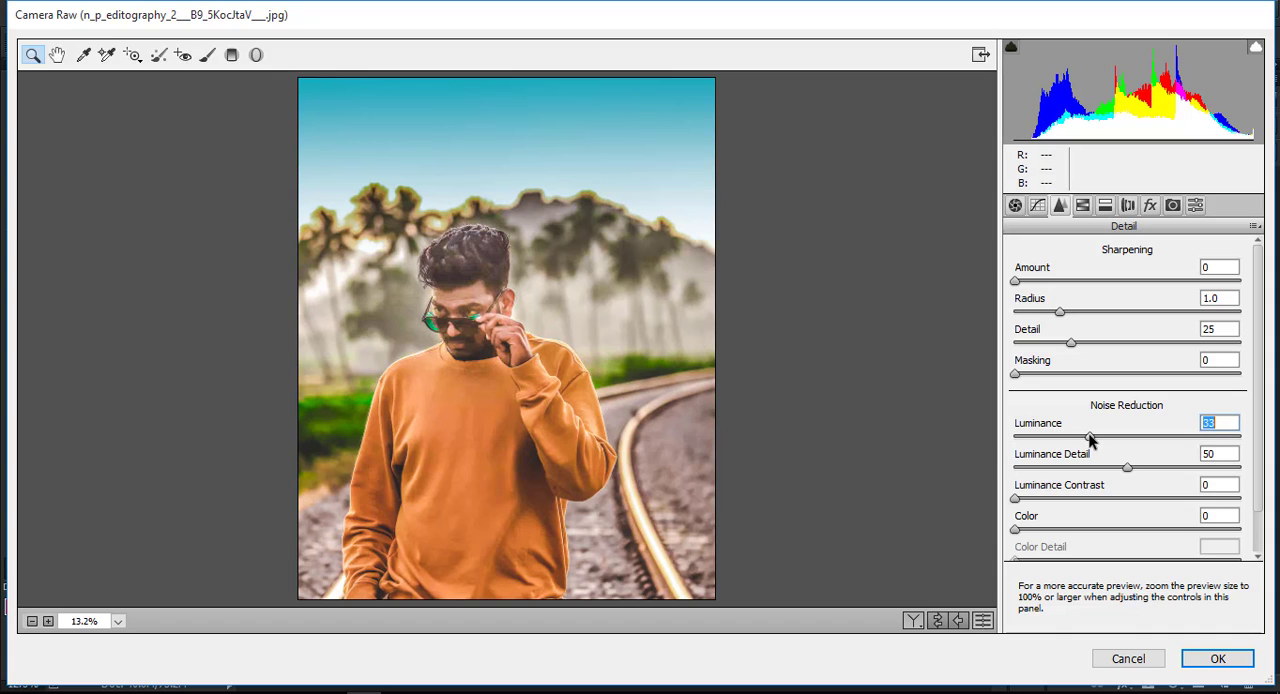
pyautogui.click(1216, 661)
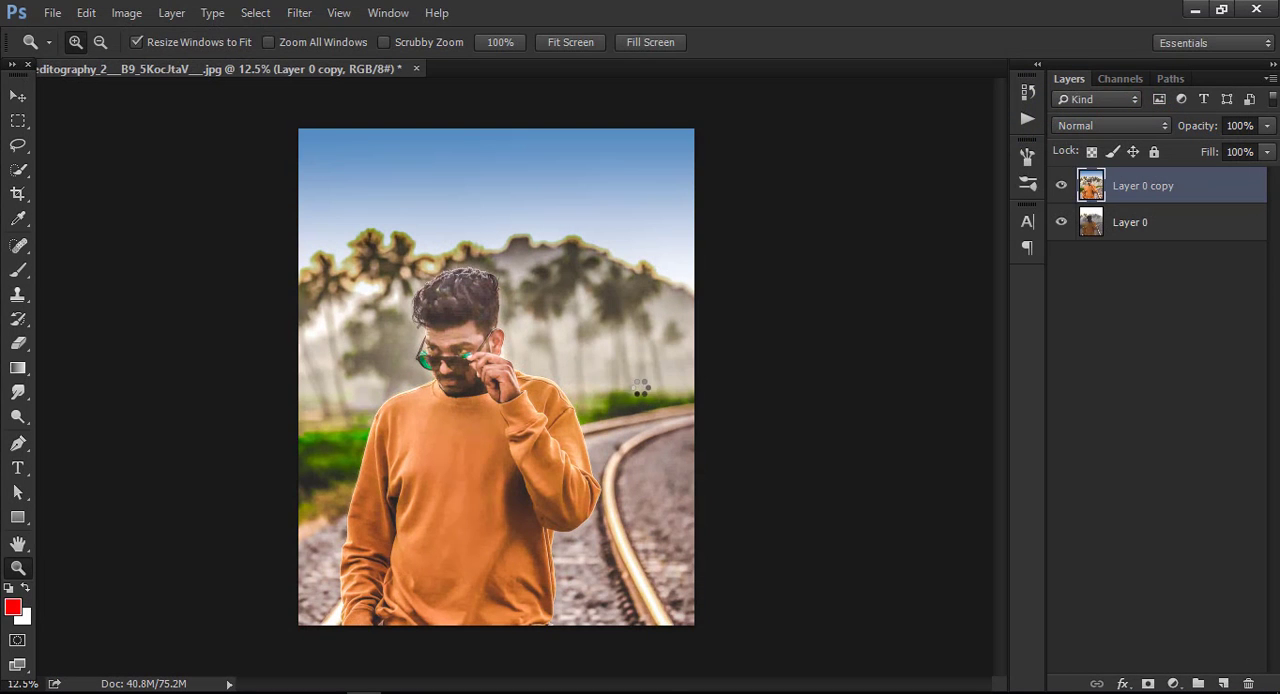
# Run the SkinFiner filter on the layer copy with the Skin Tone-Contrast preset.
pyautogui.click(302, 12)
pyautogui.moveTo(474, 425)
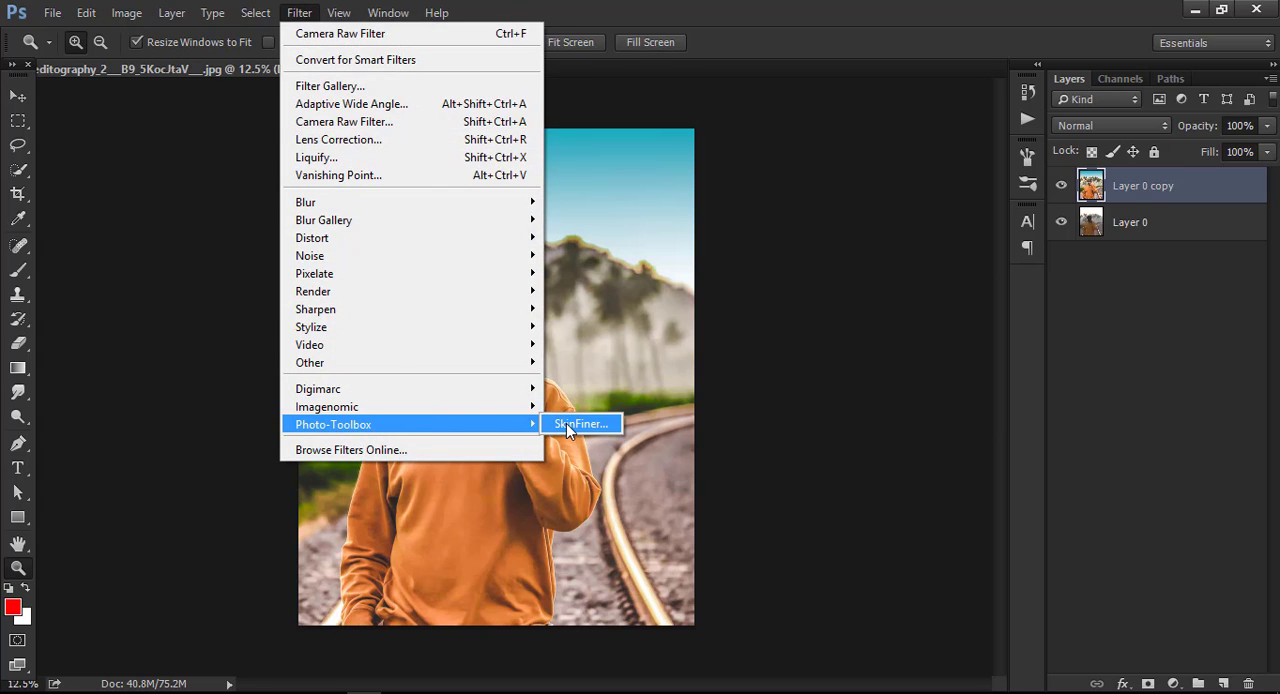
pyautogui.click(566, 423)
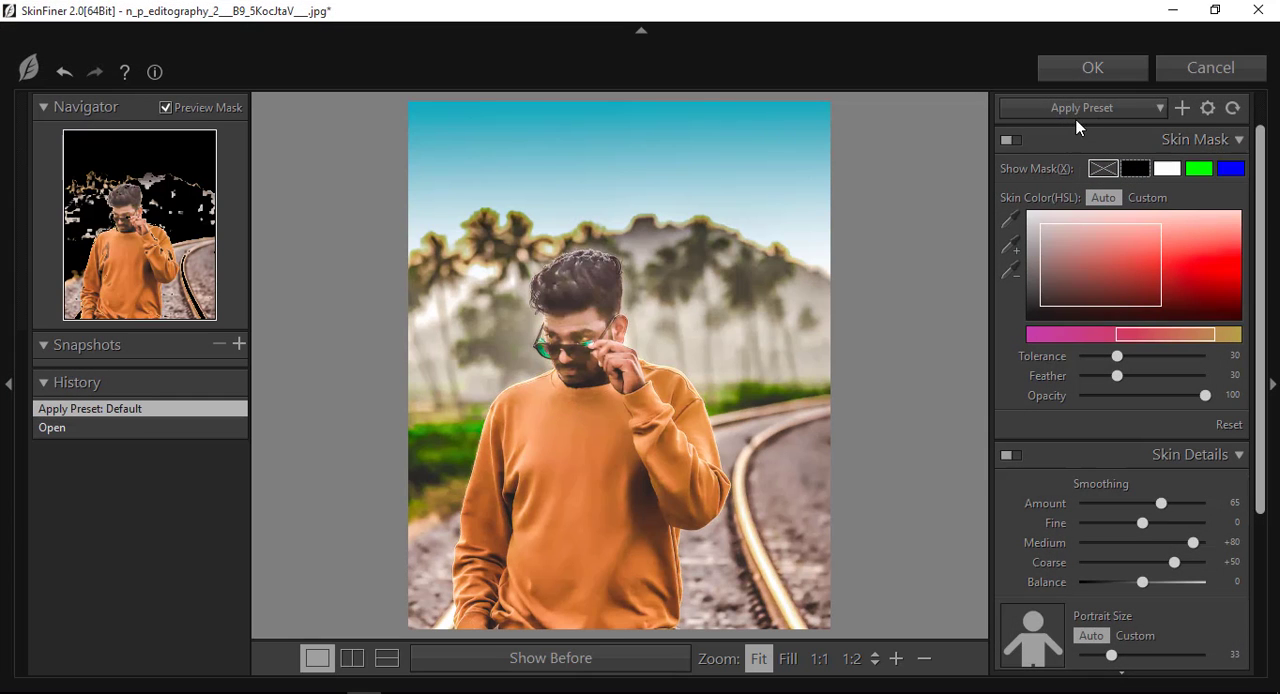
pyautogui.click(1078, 110)
pyautogui.click(1063, 143)
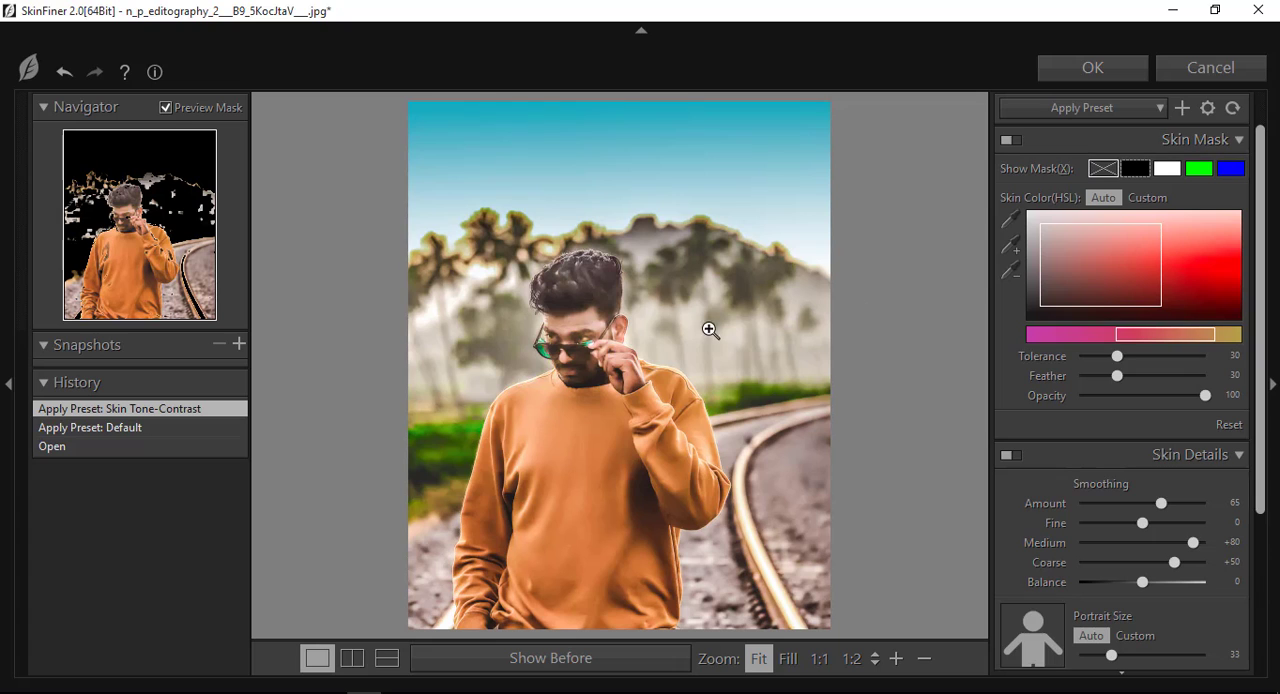
pyautogui.click(1088, 78)
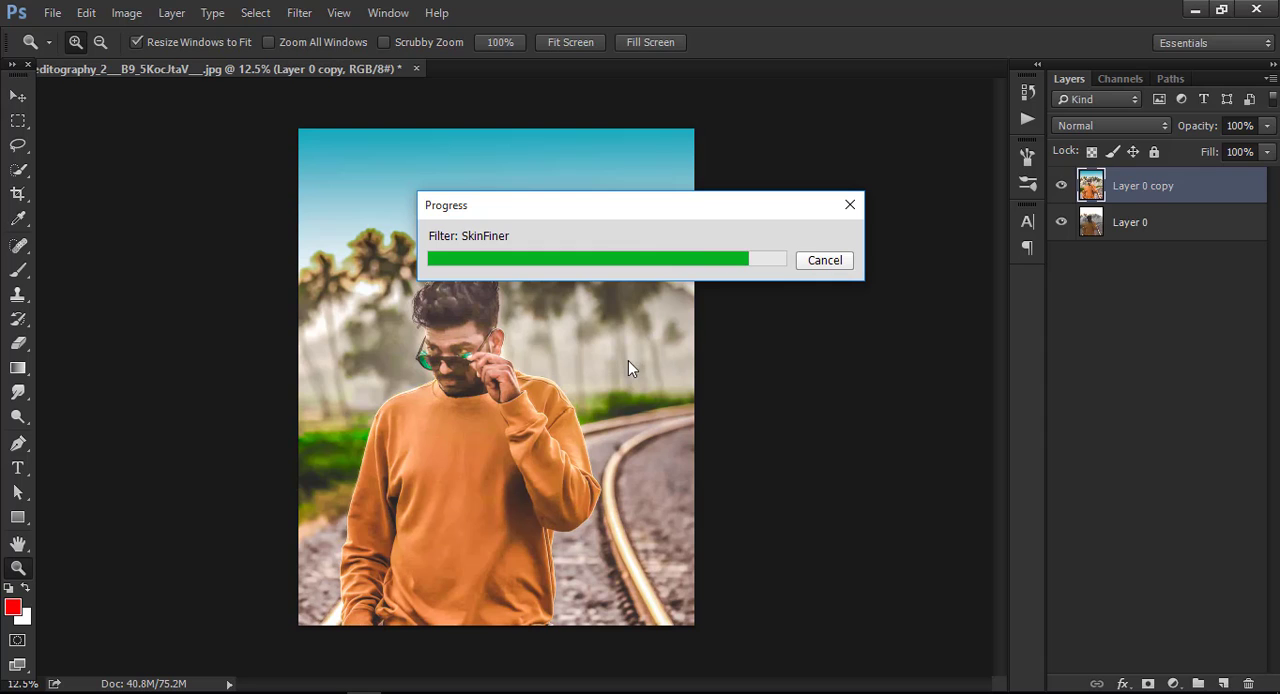
# Open the Camera Raw Filter again and set clarity to +8, contrast to +13 and highlights to +95.
pyautogui.click(299, 12)
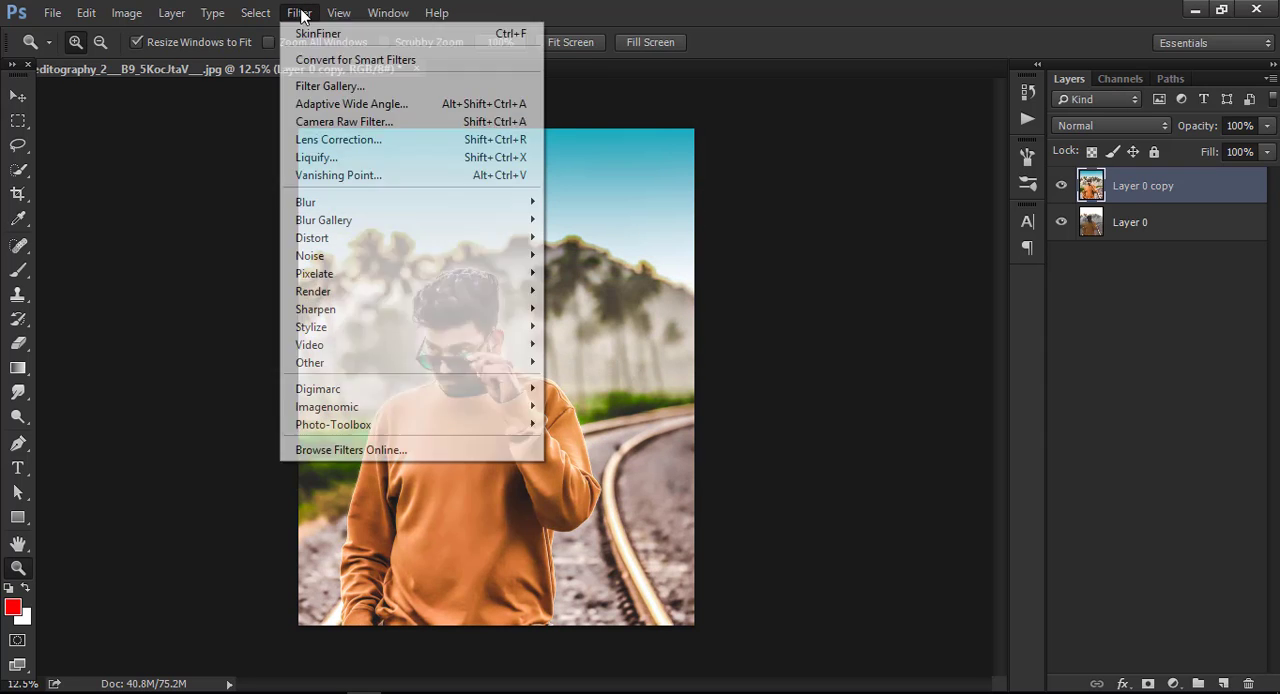
pyautogui.click(340, 122)
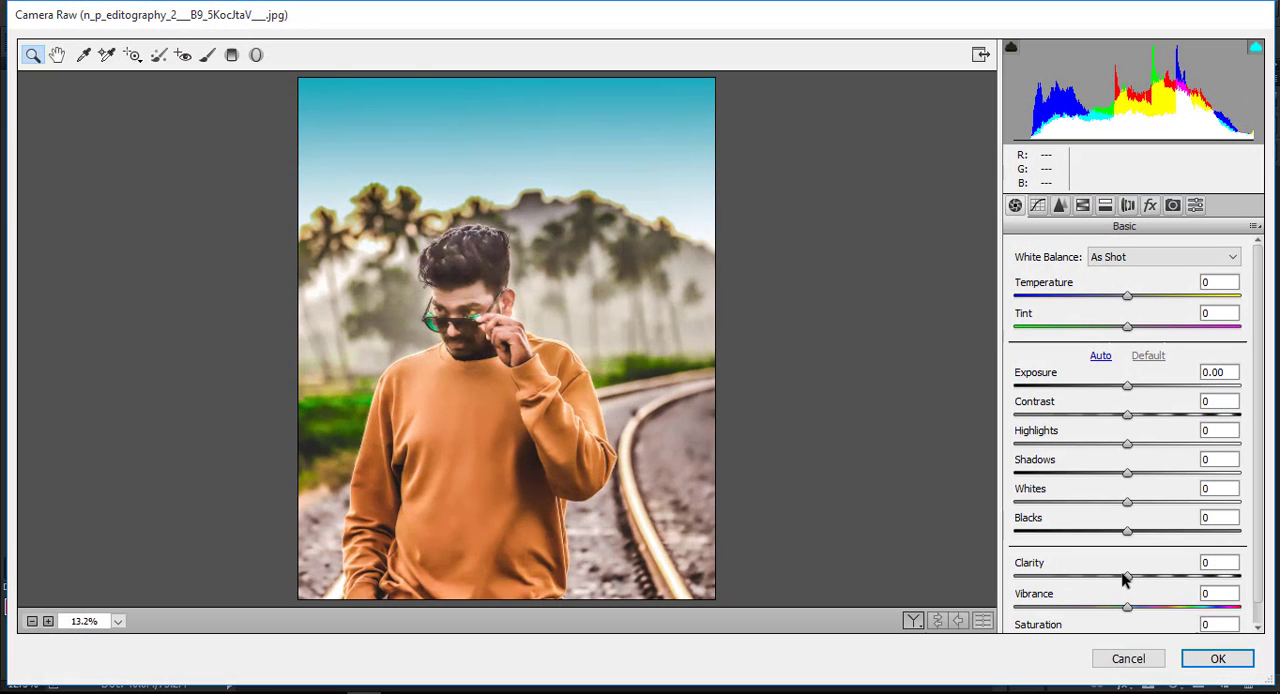
pyautogui.moveTo(1137, 578)
pyautogui.mouseDown()
pyautogui.moveTo(1184, 570)
pyautogui.moveTo(1134, 571)
pyautogui.mouseUp()
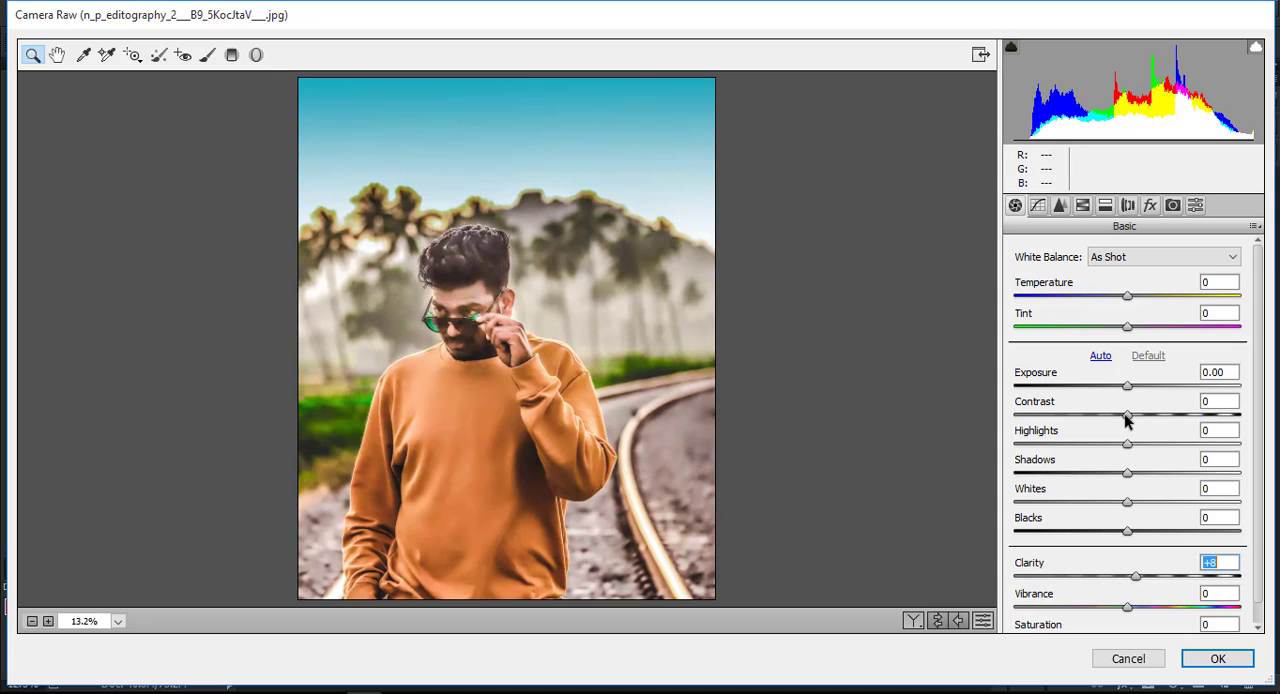
pyautogui.moveTo(1127, 415); pyautogui.dragTo(1218, 447)
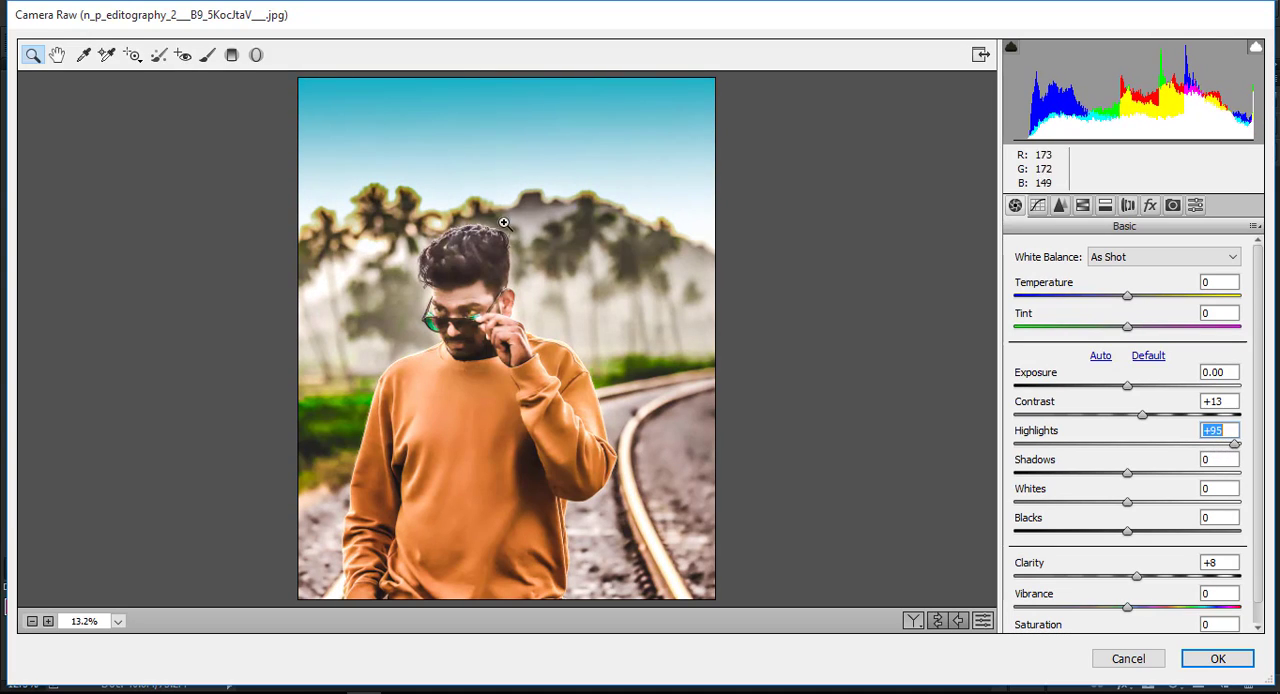
# Start a Radial Filter and reset its temperature, contrast, highlights, shadows, whites, clarity and saturation to 0.
pyautogui.click(256, 54)
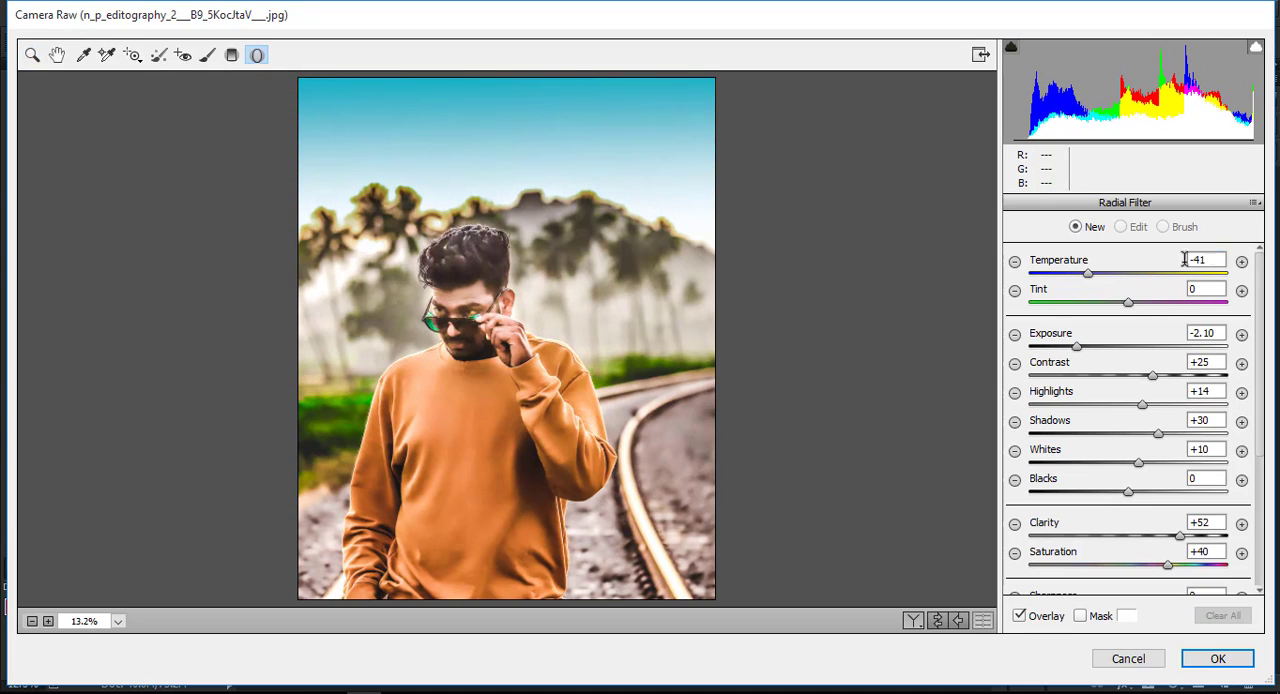
pyautogui.write('0')
pyautogui.click(1205, 362)
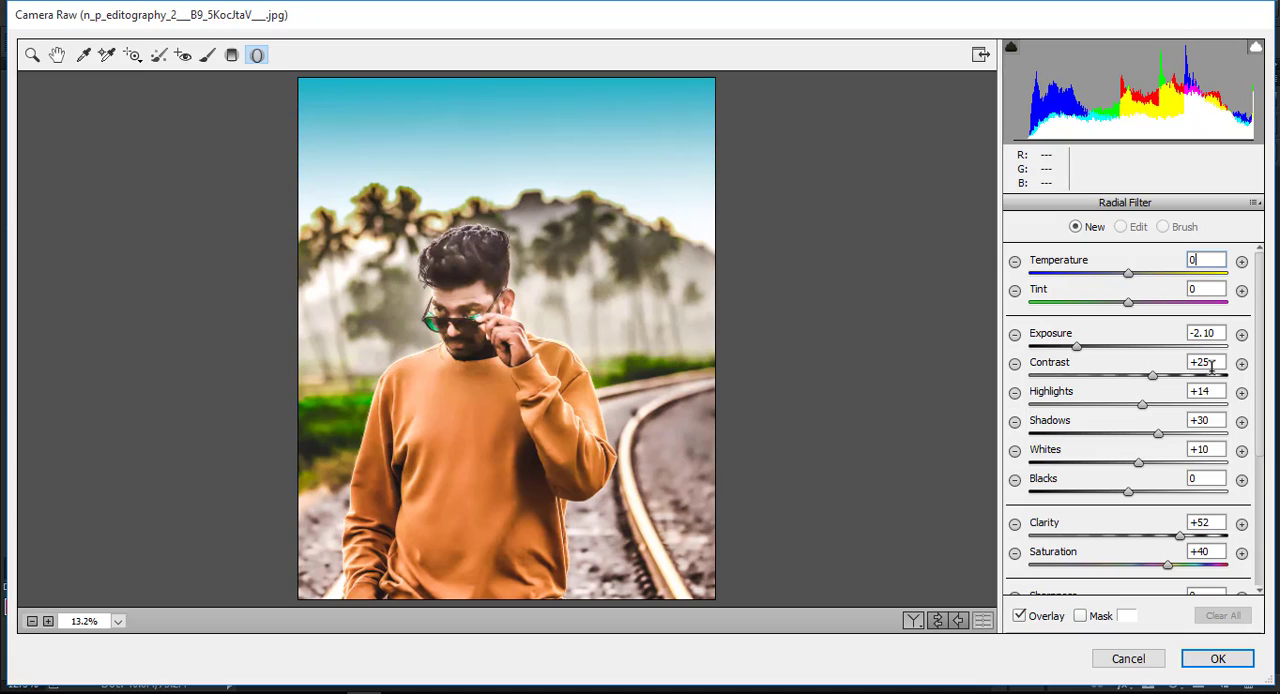
pyautogui.write('0')
pyautogui.click(1210, 391)
pyautogui.write('0')
pyautogui.click(1212, 420)
pyautogui.write('0')
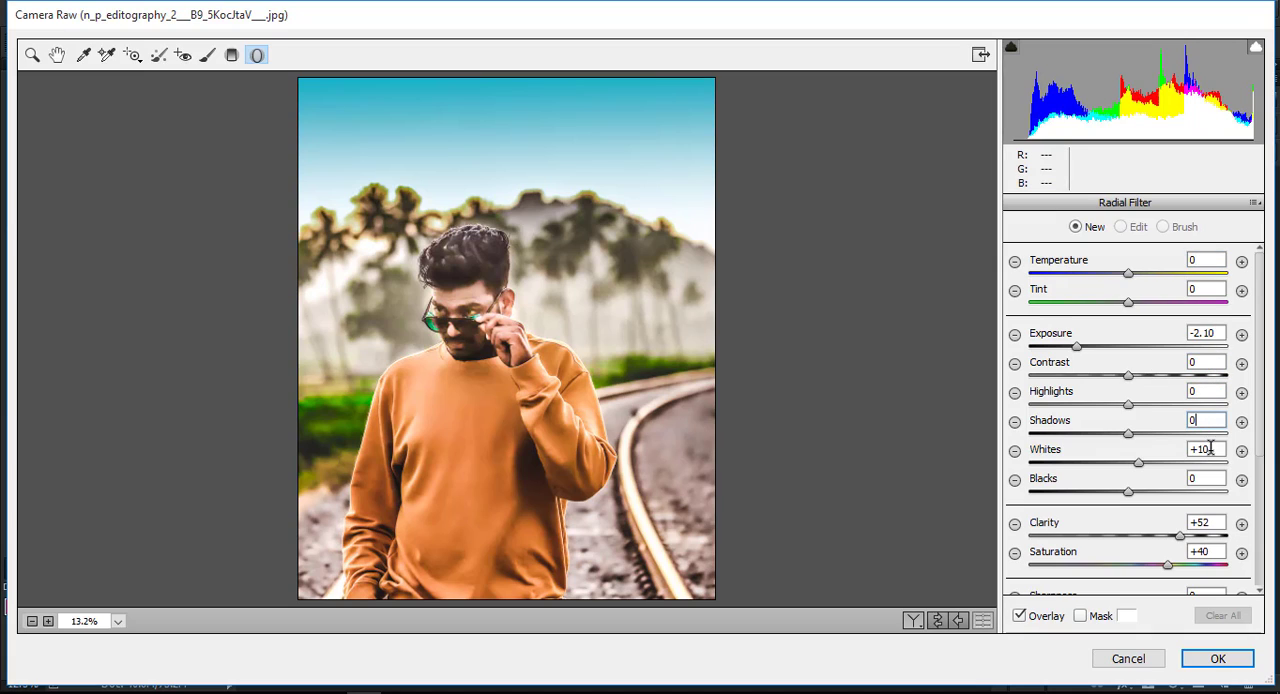
pyautogui.click(1204, 522)
pyautogui.write('0')
pyautogui.click(1204, 551)
pyautogui.write('0')
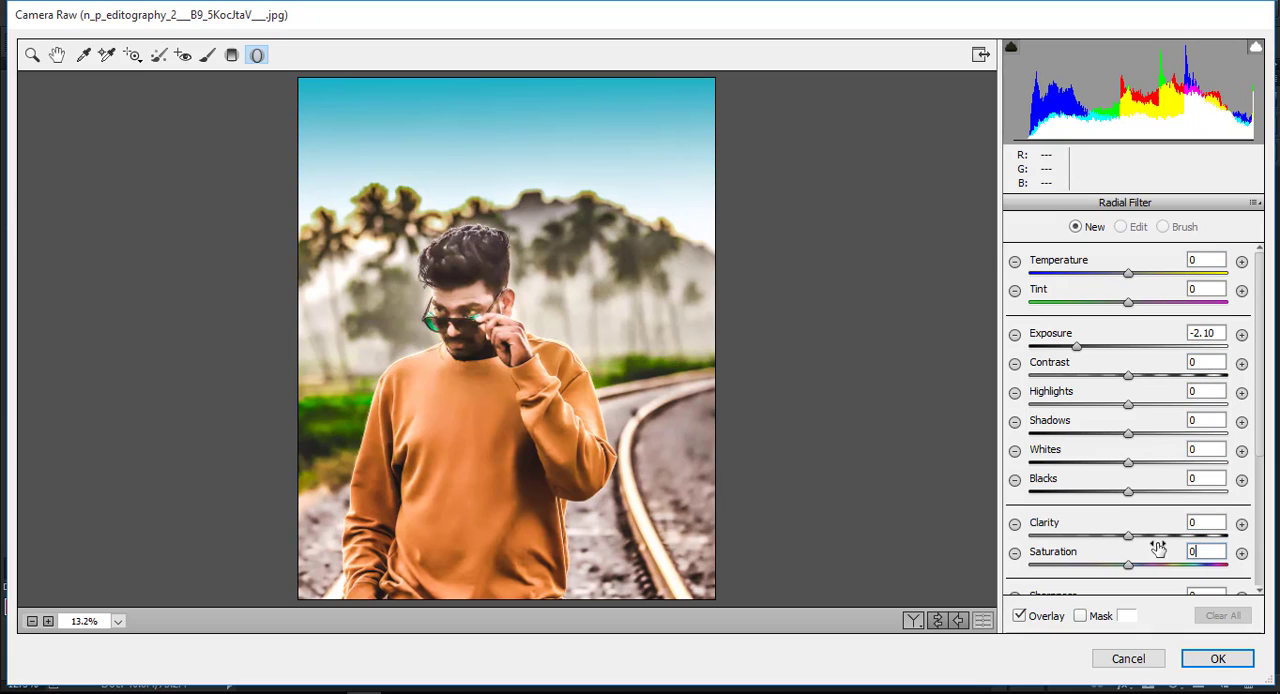
# Set the radial exposure to -1.15, place a large ellipse centered on the man's chest to darken the surroundings, and apply the filter.
pyautogui.click(1135, 347)
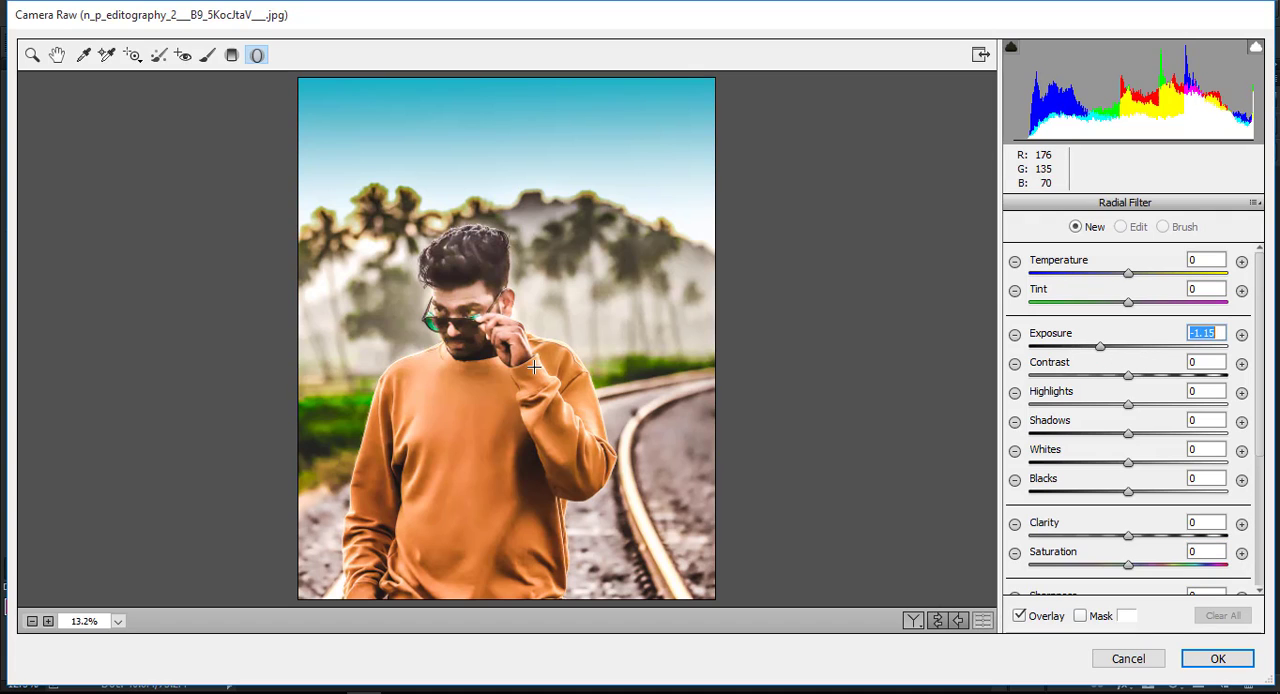
pyautogui.doubleClick(466, 382)
pyautogui.moveTo(526, 367); pyautogui.dragTo(488, 408)
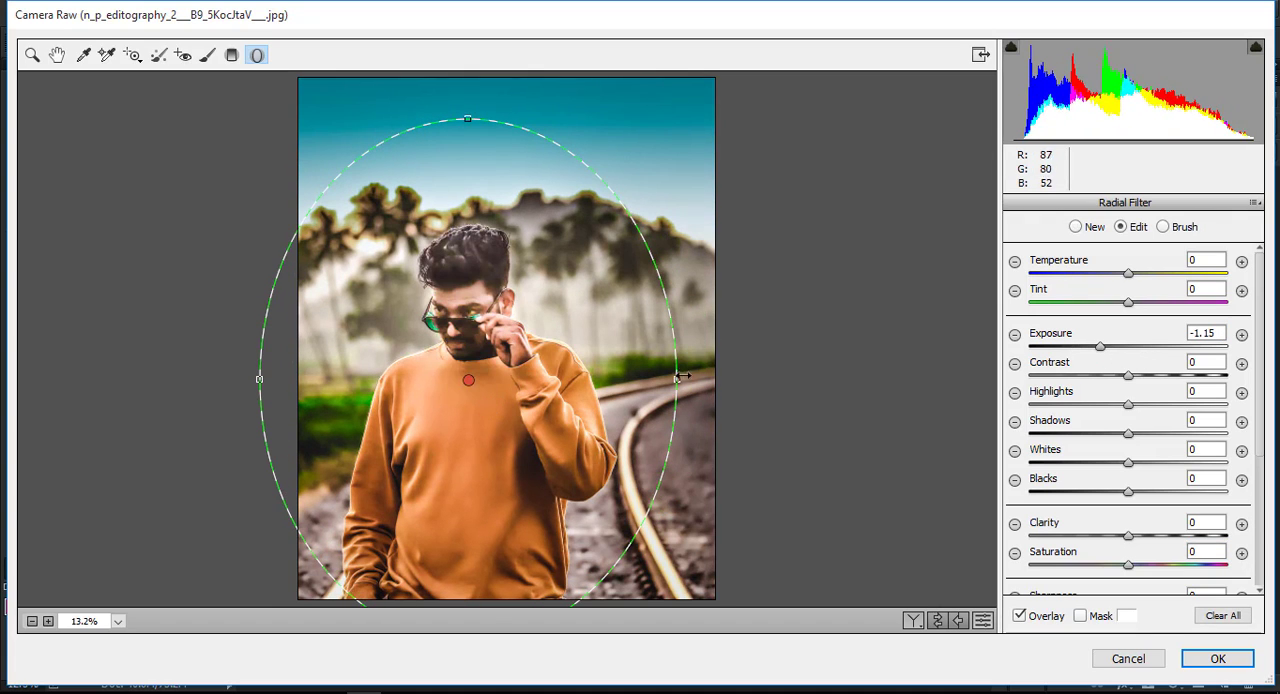
pyautogui.moveTo(683, 376)
pyautogui.mouseDown()
pyautogui.moveTo(656, 377)
pyautogui.moveTo(697, 378)
pyautogui.mouseUp()
pyautogui.moveTo(608, 379); pyautogui.dragTo(612, 394)
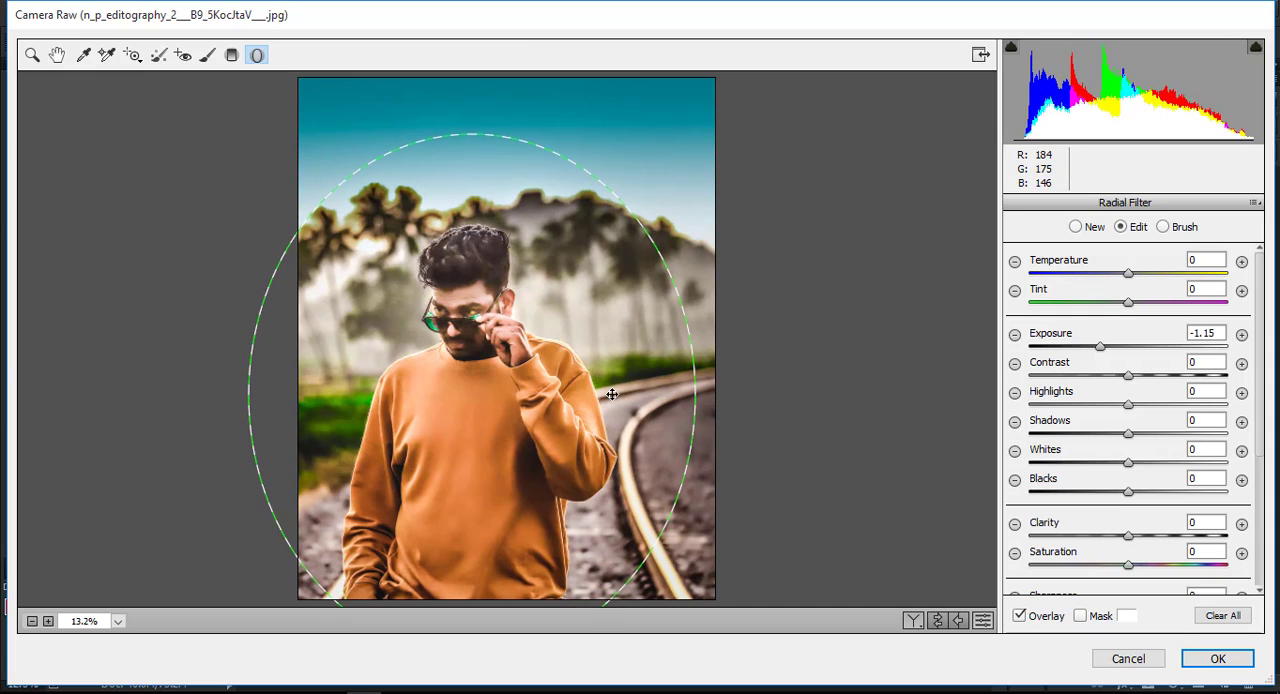
pyautogui.click(1212, 658)
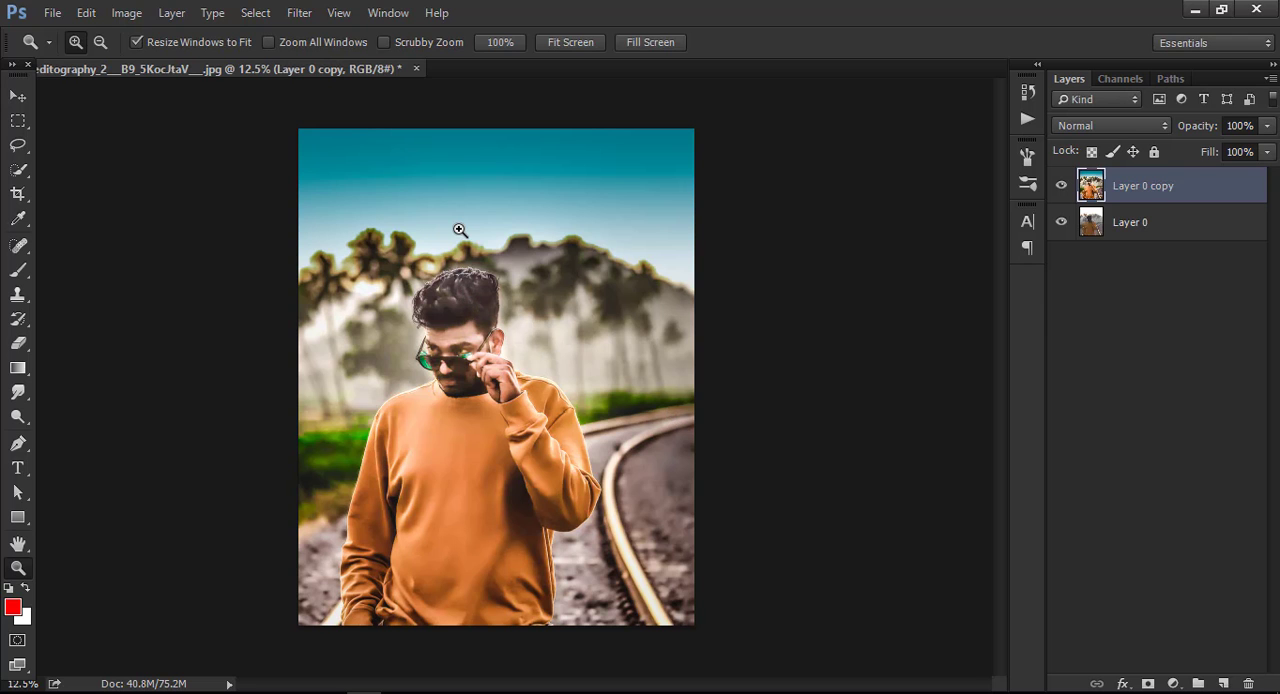
# Reopen the Camera Raw Filter and darken the photo's corners with a slightly negative Post Crop Vignetting amount.
pyautogui.click(310, 14)
pyautogui.click(370, 120)
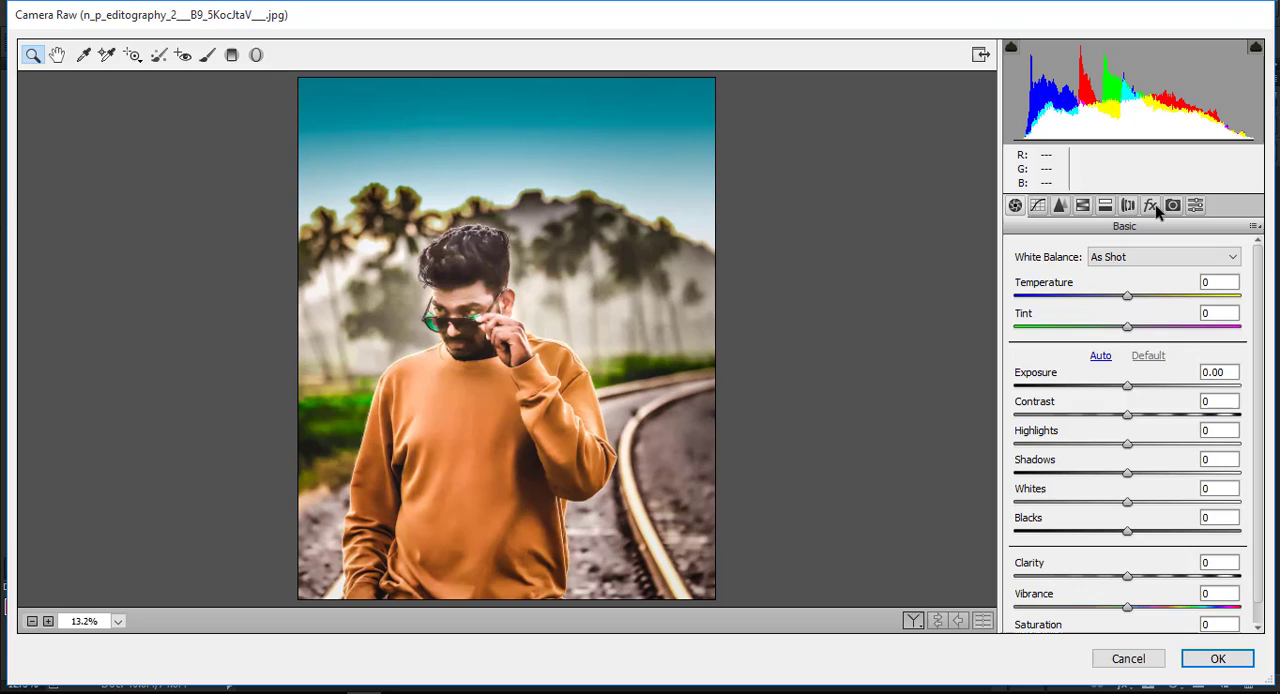
pyautogui.click(1151, 205)
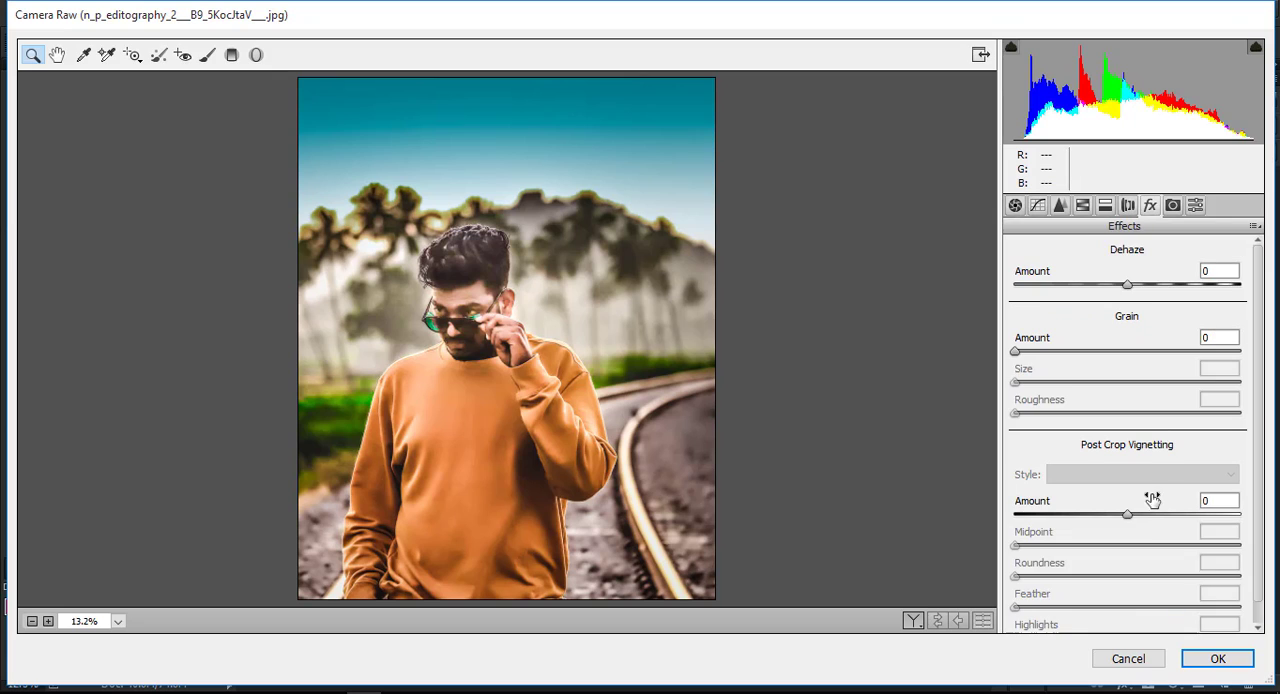
pyautogui.moveTo(1128, 515); pyautogui.dragTo(1107, 510)
# Raise the contrast, clarity and highlights moderately, and set the luminance noise reduction to 63.
pyautogui.click(1017, 205)
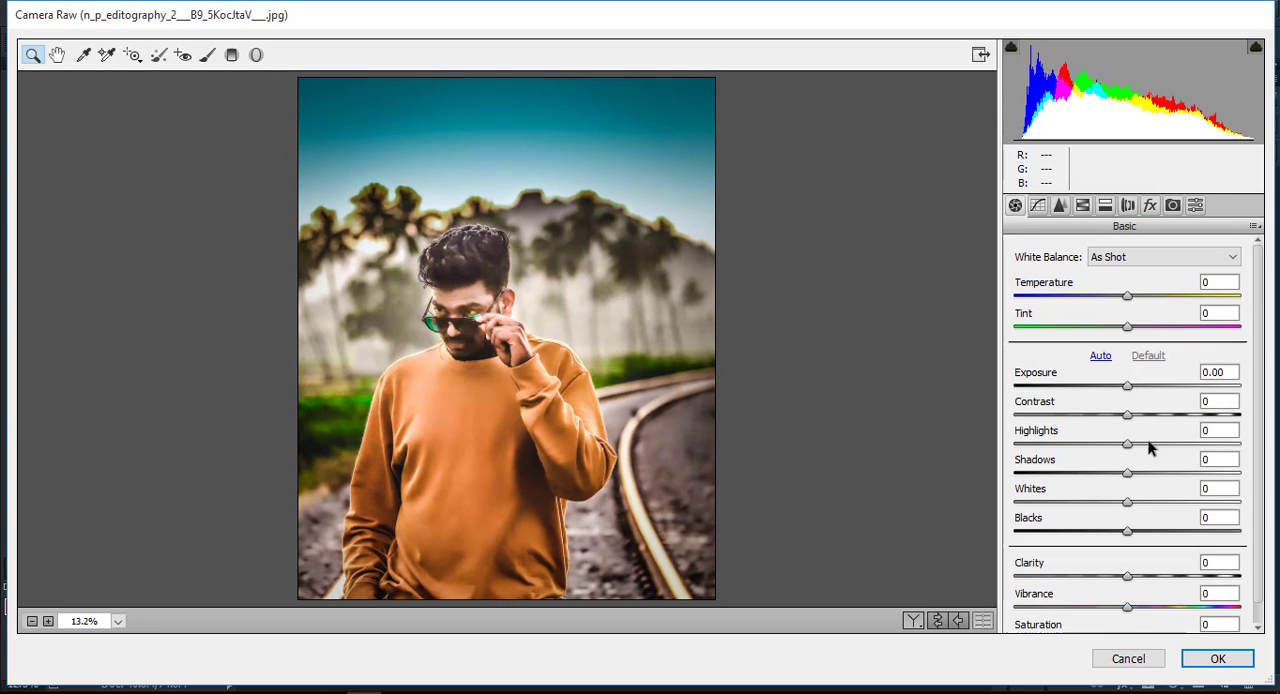
pyautogui.moveTo(1128, 414); pyautogui.dragTo(1160, 412)
pyautogui.moveTo(1128, 576); pyautogui.dragTo(1158, 535)
pyautogui.moveTo(1127, 444)
pyautogui.mouseDown()
pyautogui.moveTo(1155, 448)
pyautogui.moveTo(1133, 441)
pyautogui.moveTo(1146, 440)
pyautogui.mouseUp()
pyautogui.click(1060, 205)
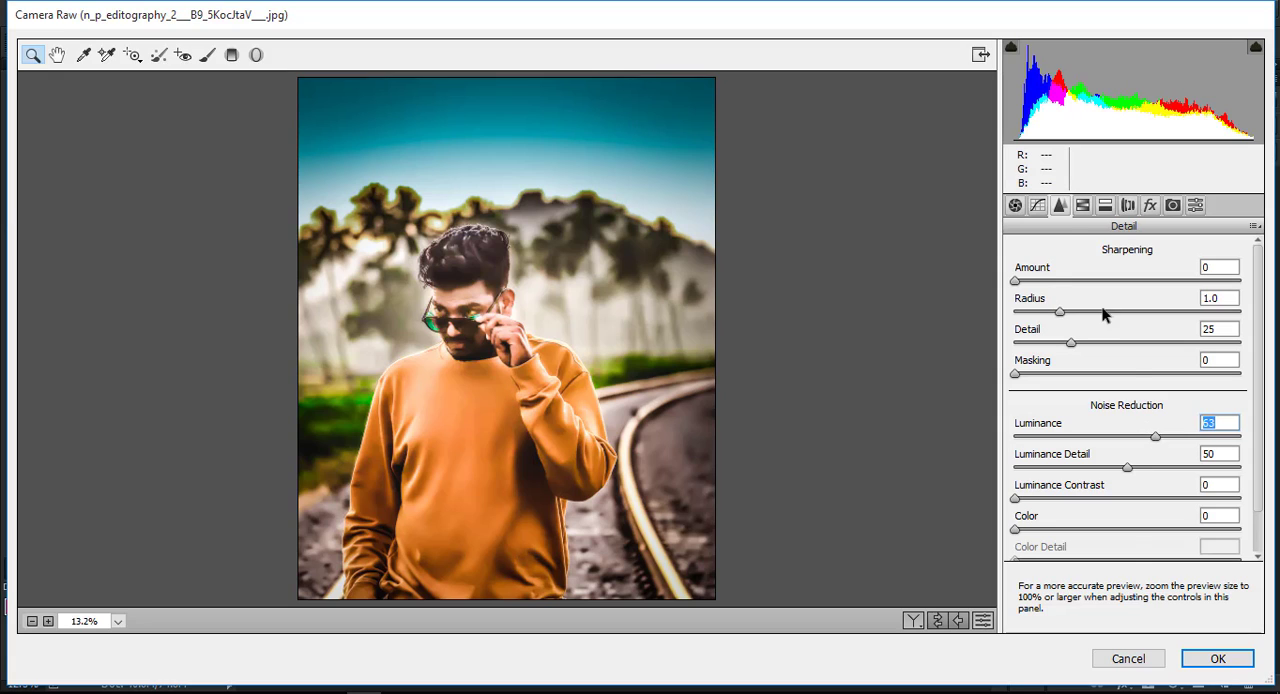
# Set the HSL hue of blues to -37, try shifting the hue of greens, and apply the filter.
pyautogui.click(1082, 205)
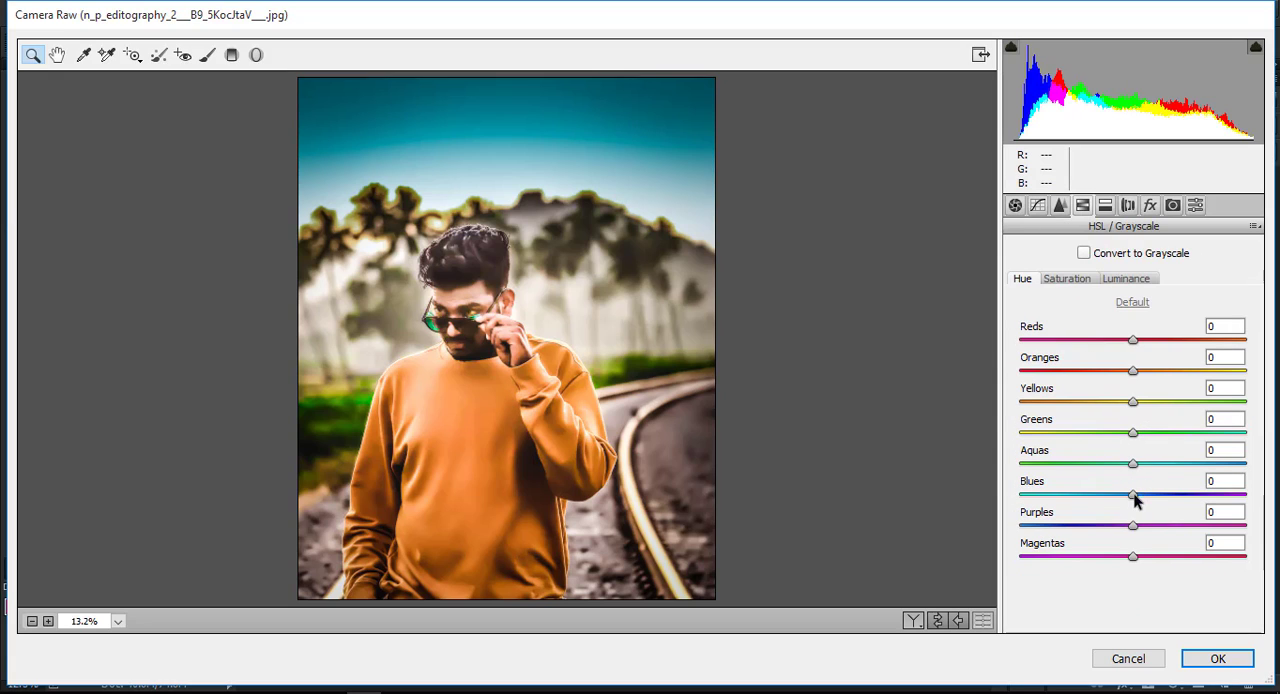
pyautogui.moveTo(1134, 500); pyautogui.dragTo(1091, 500)
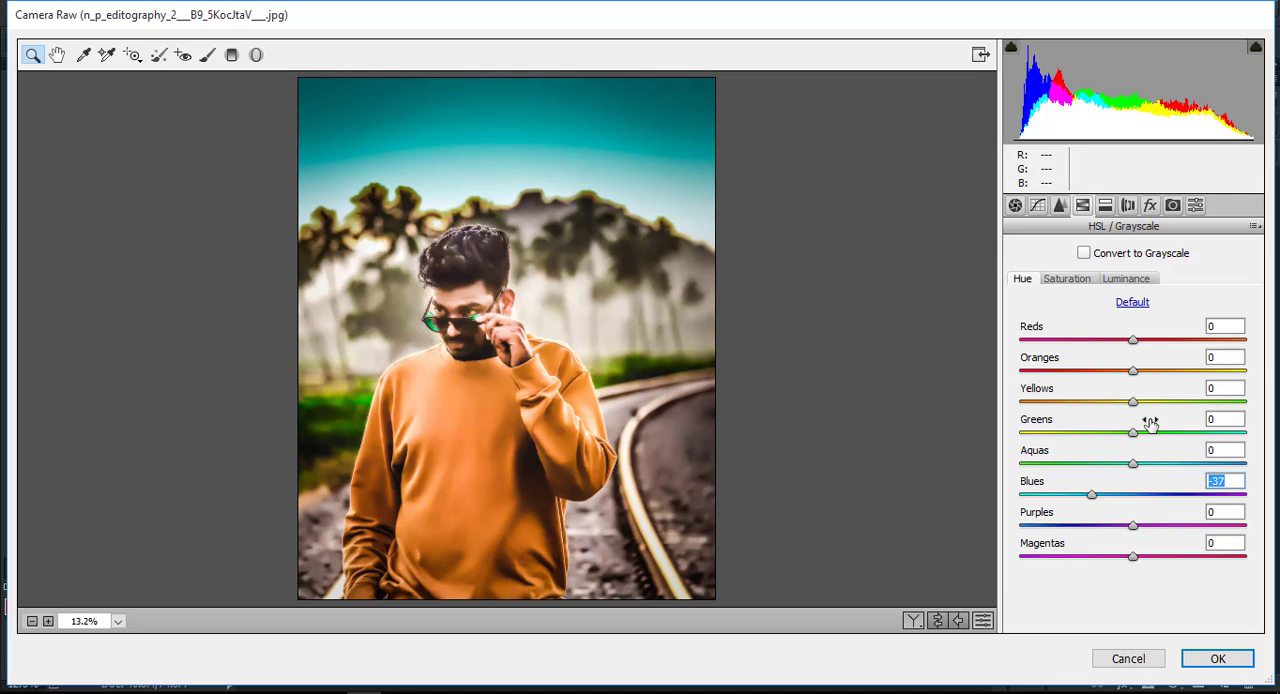
pyautogui.moveTo(1135, 436); pyautogui.dragTo(1036, 432)
pyautogui.moveTo(1195, 427); pyautogui.dragTo(1131, 429)
pyautogui.click(1218, 658)
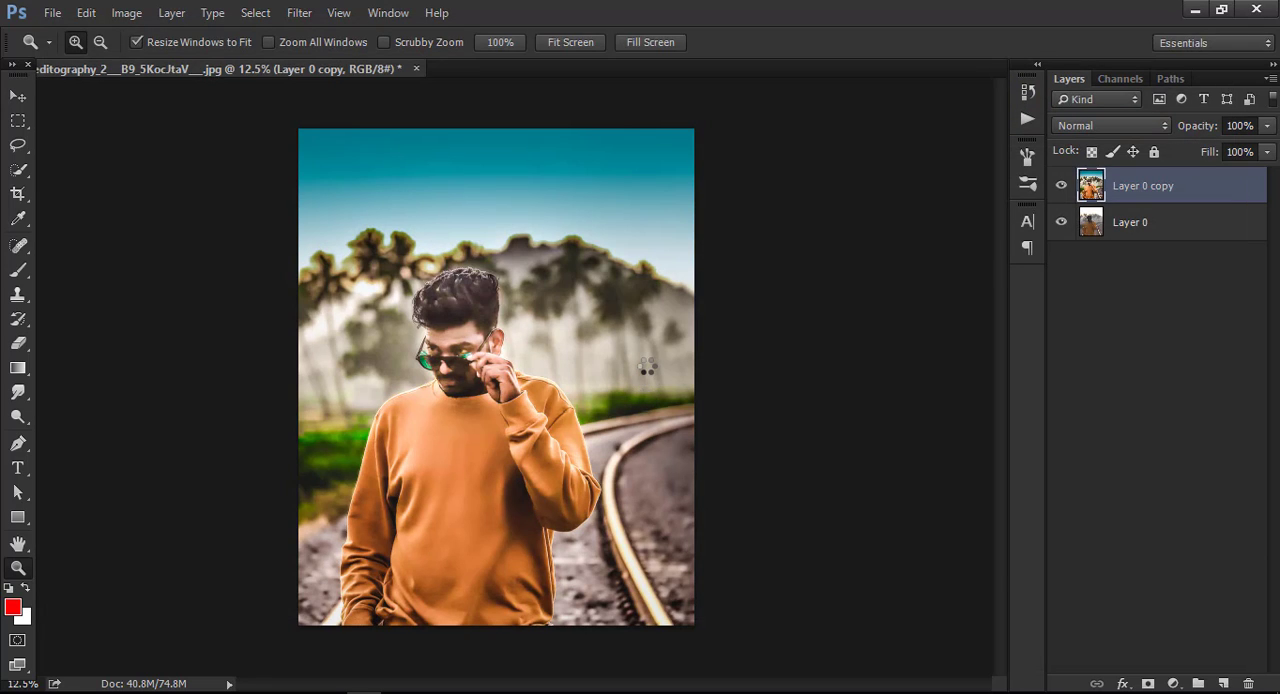
# Crop a narrow vertical strip off the photo's right edge.
pyautogui.click(18, 194)
pyautogui.click(684, 377)
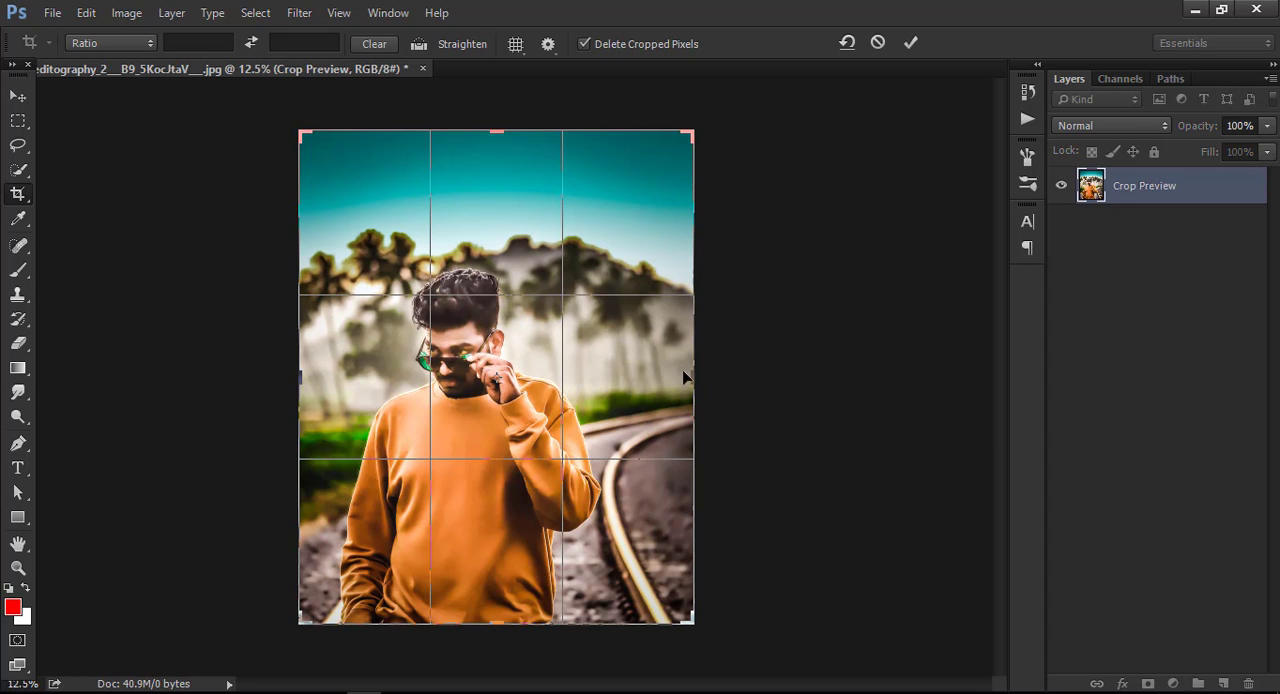
pyautogui.moveTo(692, 377); pyautogui.dragTo(680, 377)
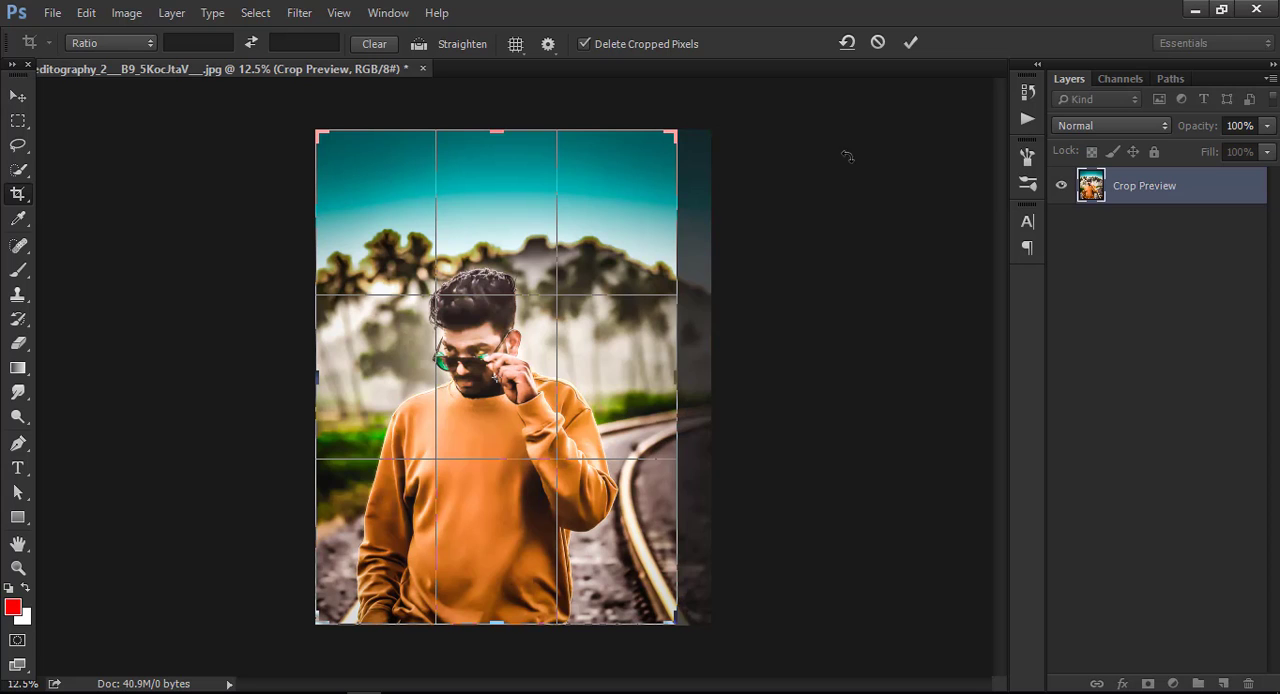
pyautogui.click(911, 43)
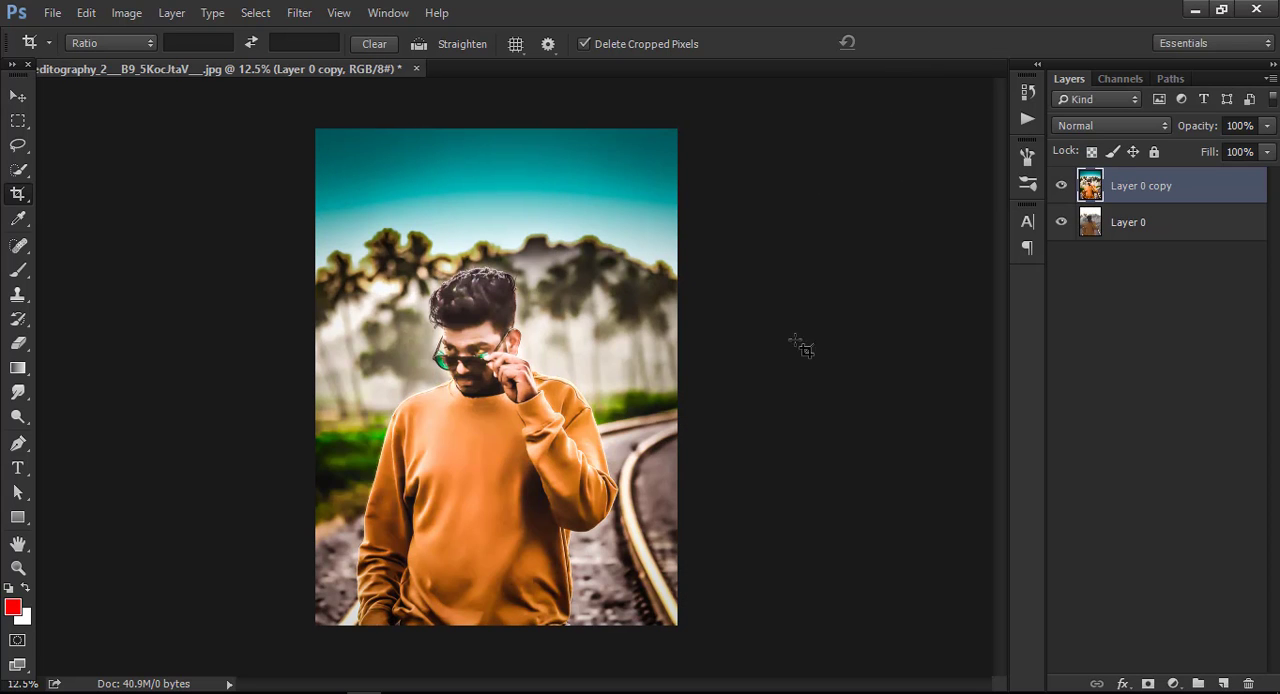
# Toggle the visibility of the edited layer copy to compare the retouched portrait with the original.
pyautogui.click(1062, 186)
pyautogui.click(1062, 186)
pyautogui.click(1062, 186)
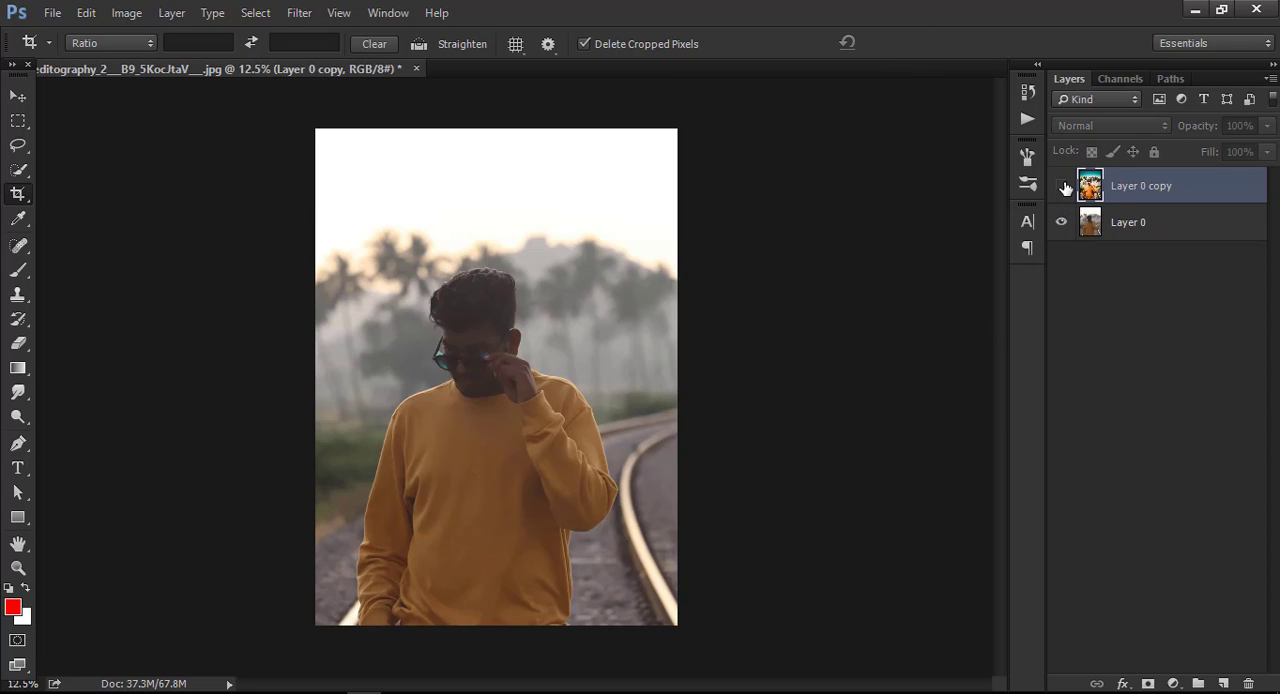